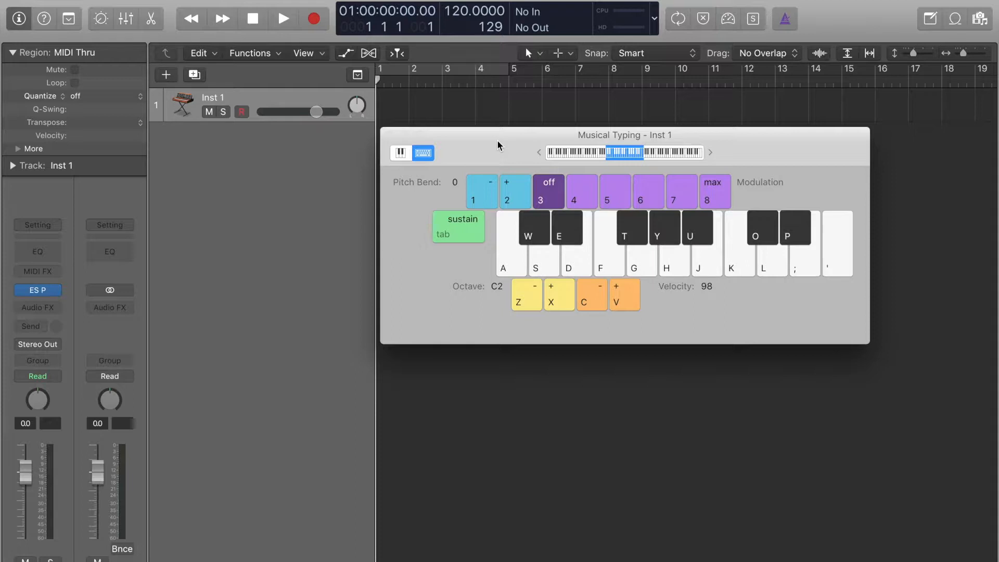
# Close the Musical Typing keyboard and load Native Instruments Massive as the instrument on the Inst 1 track.
pyautogui.click(386, 135)
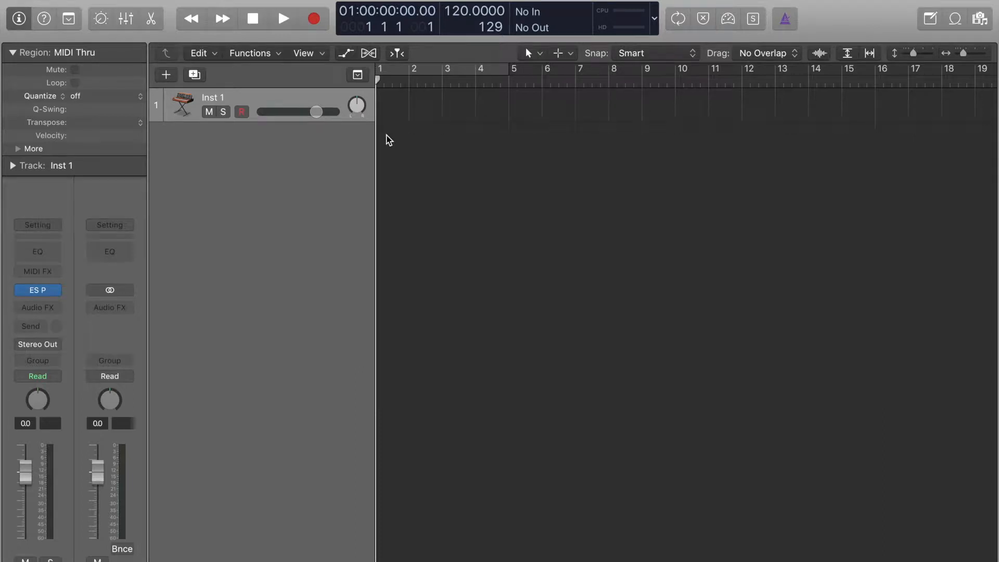
pyautogui.click(57, 289)
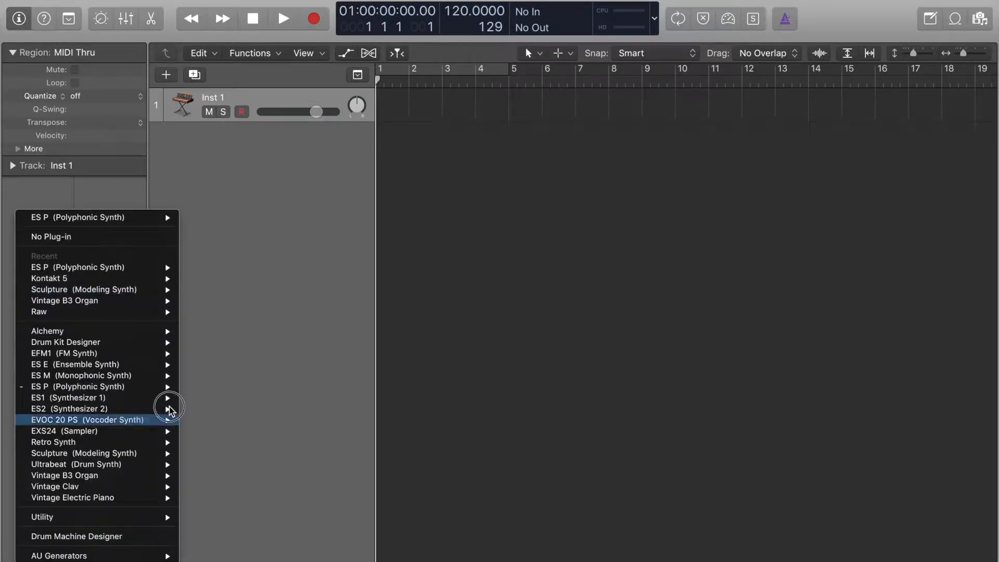
pyautogui.click(324, 236)
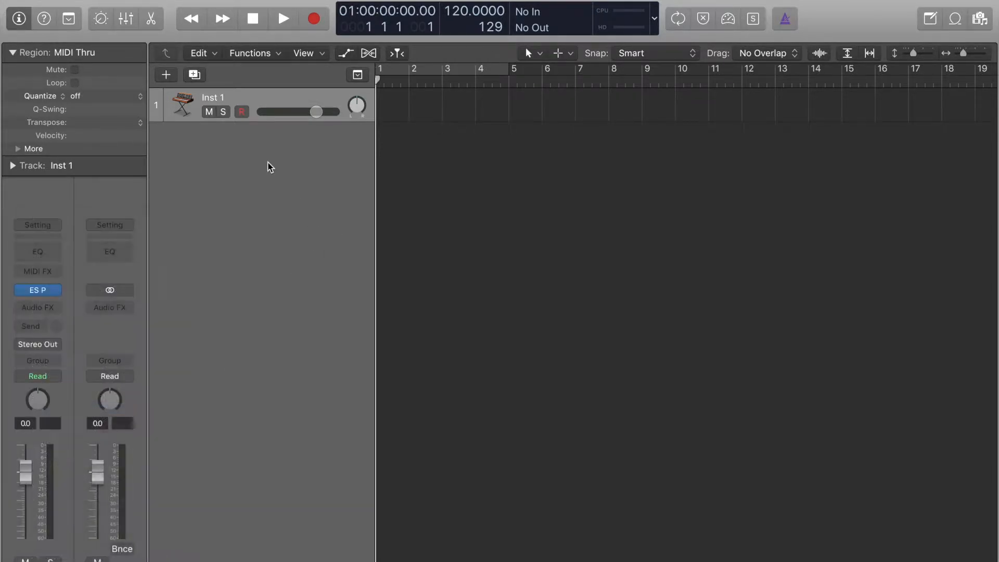
pyautogui.click(61, 289)
pyautogui.moveTo(150, 556)
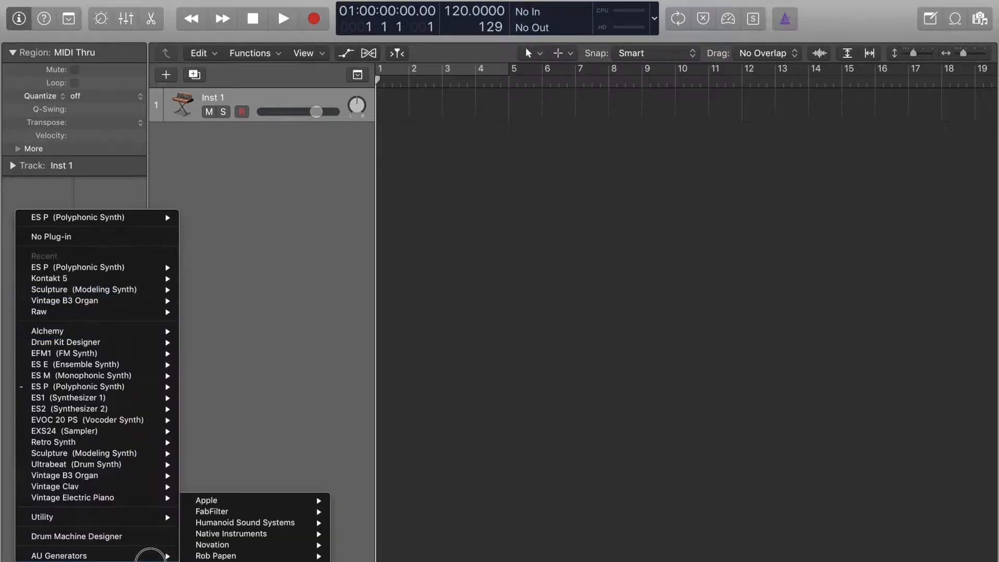
pyautogui.moveTo(307, 534)
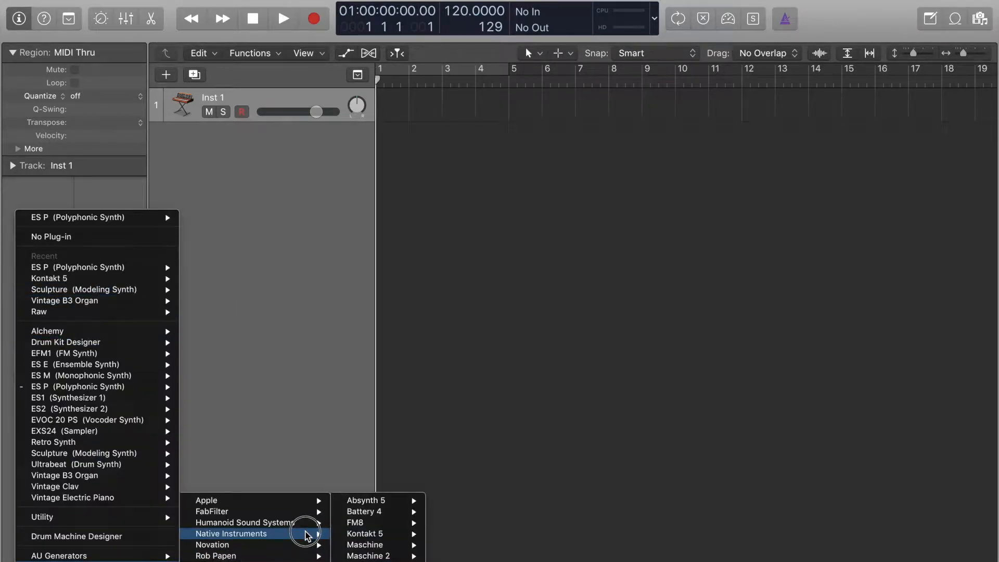
pyautogui.moveTo(391, 503)
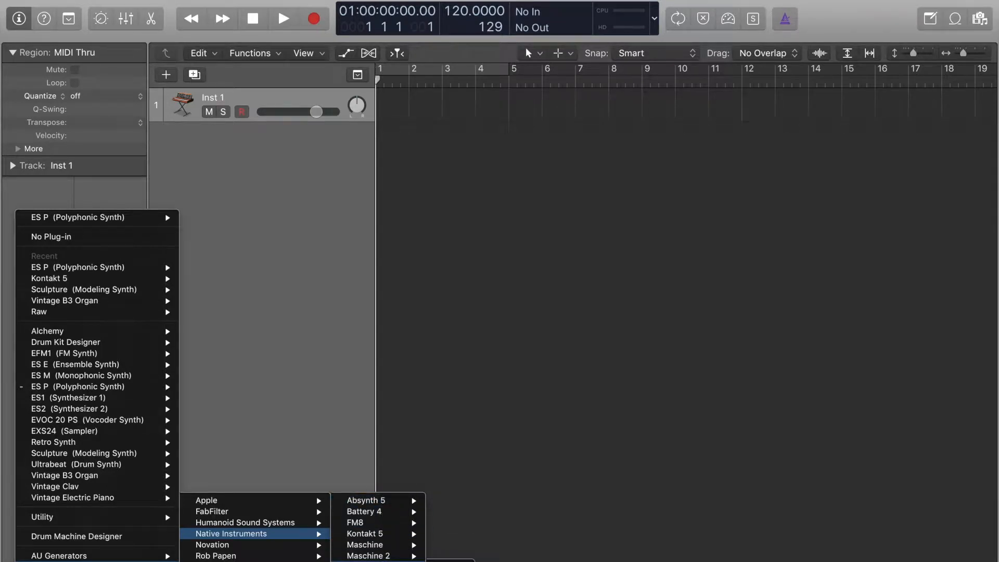
pyautogui.click(451, 561)
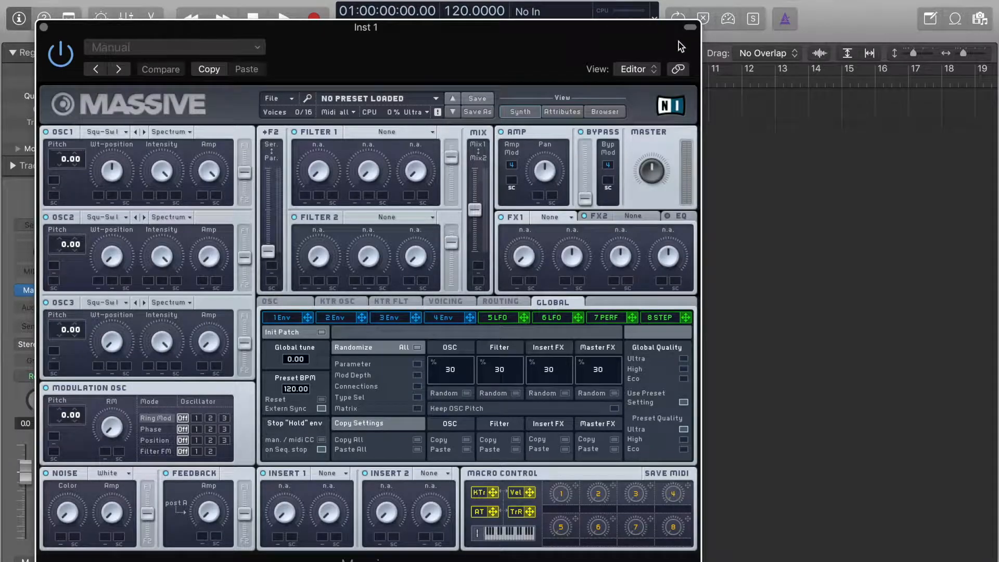
# Show Massive's preset browser, filter the sounds by the Tempo-synced mode and load the Arcademan preset.
pyautogui.click(614, 114)
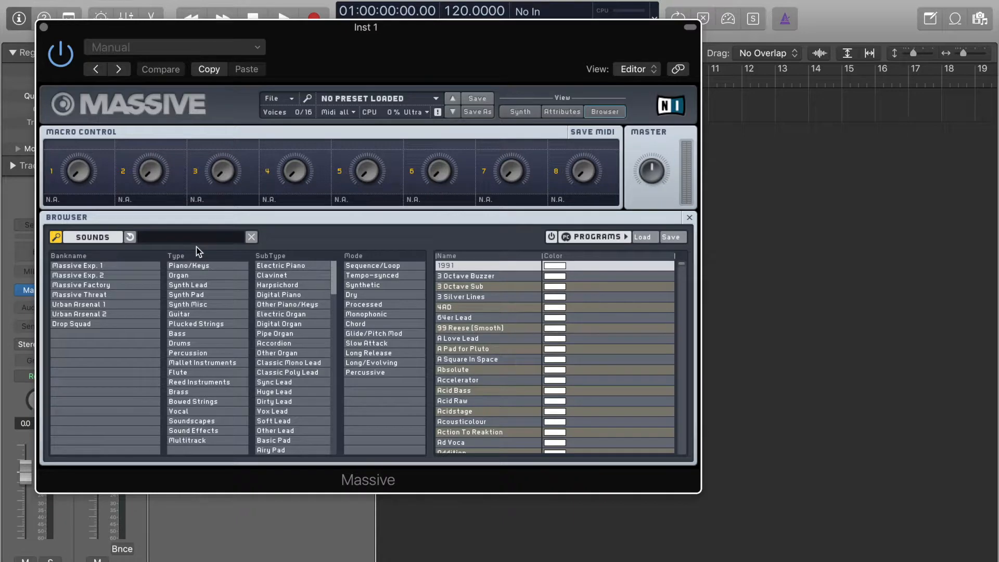
pyautogui.click(519, 111)
pyautogui.click(562, 111)
pyautogui.click(591, 112)
pyautogui.click(382, 280)
pyautogui.click(476, 338)
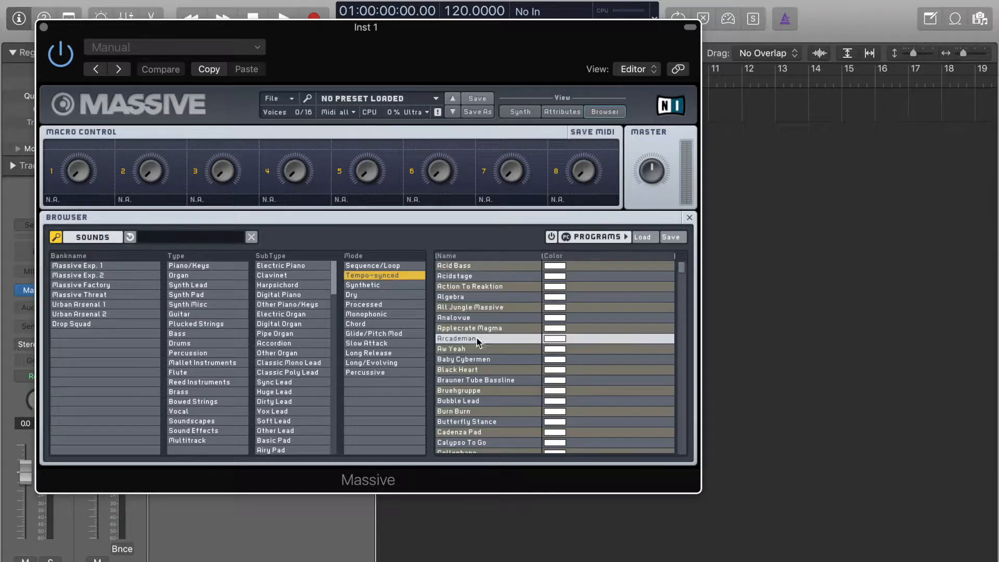
# Bring up the Musical Typing keyboard beside the preset browser and set the project tempo to 150.
pyautogui.press('super+k')
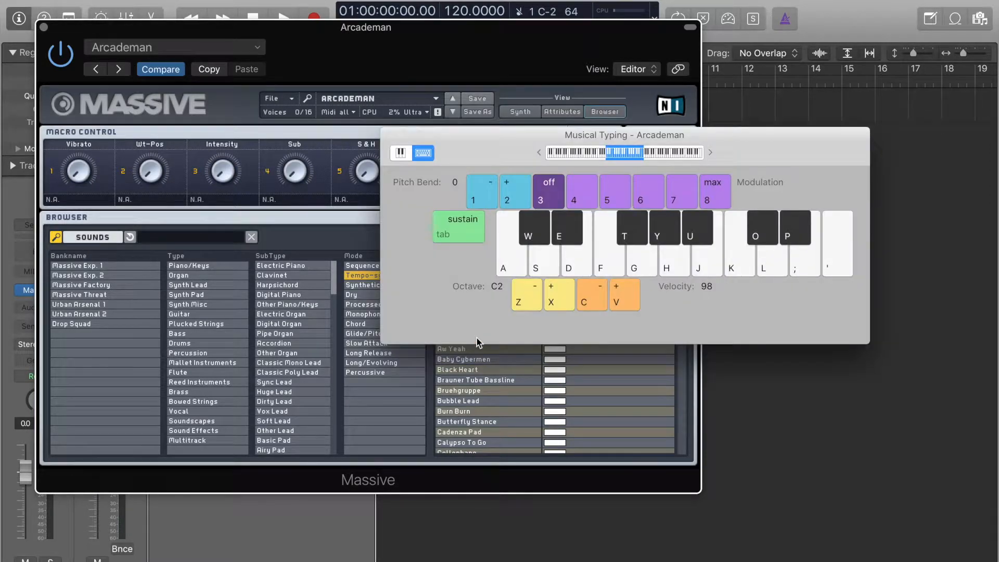
pyautogui.moveTo(659, 135); pyautogui.dragTo(684, 125)
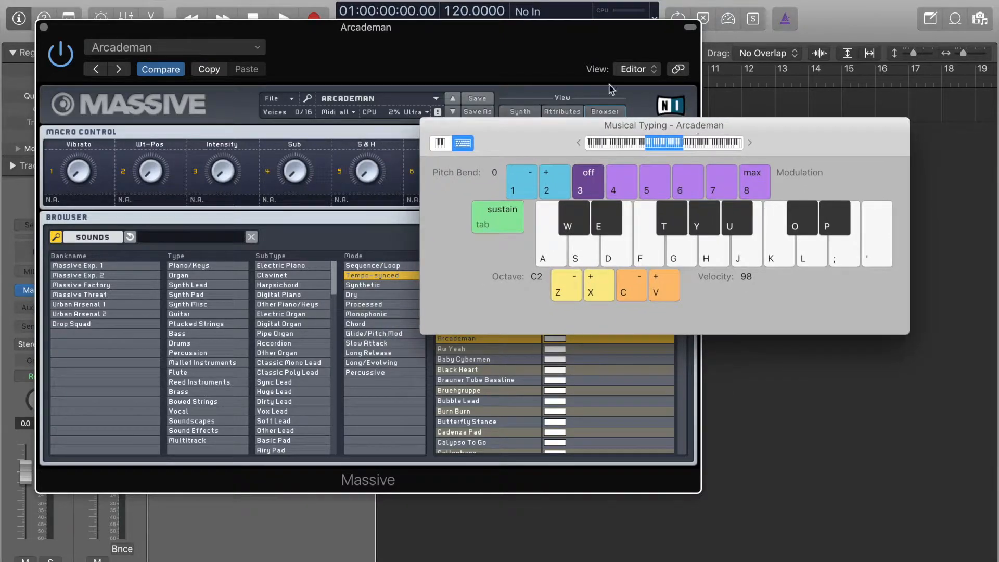
pyautogui.moveTo(463, 15); pyautogui.dragTo(464, 4)
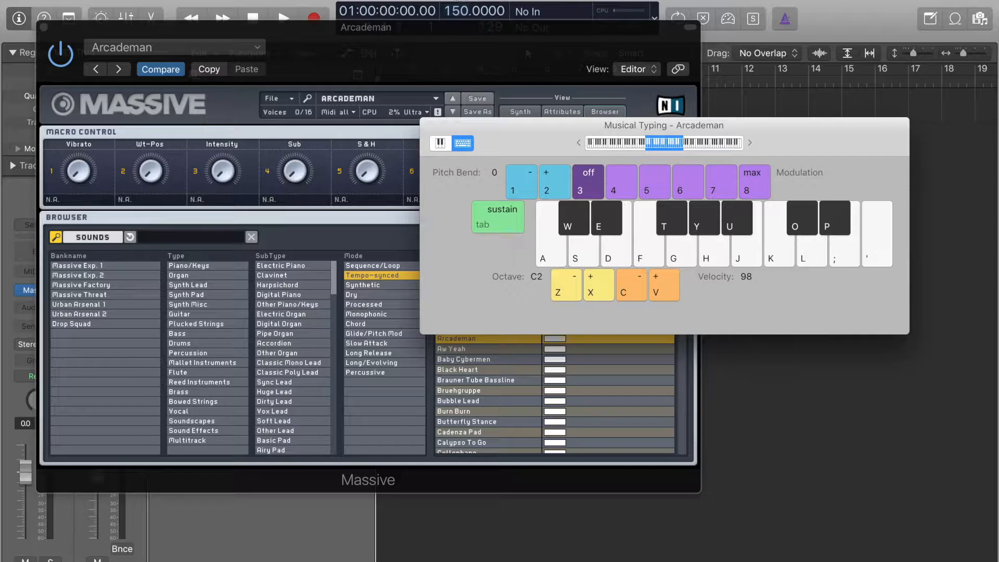
pyautogui.moveTo(793, 146); pyautogui.dragTo(881, 232)
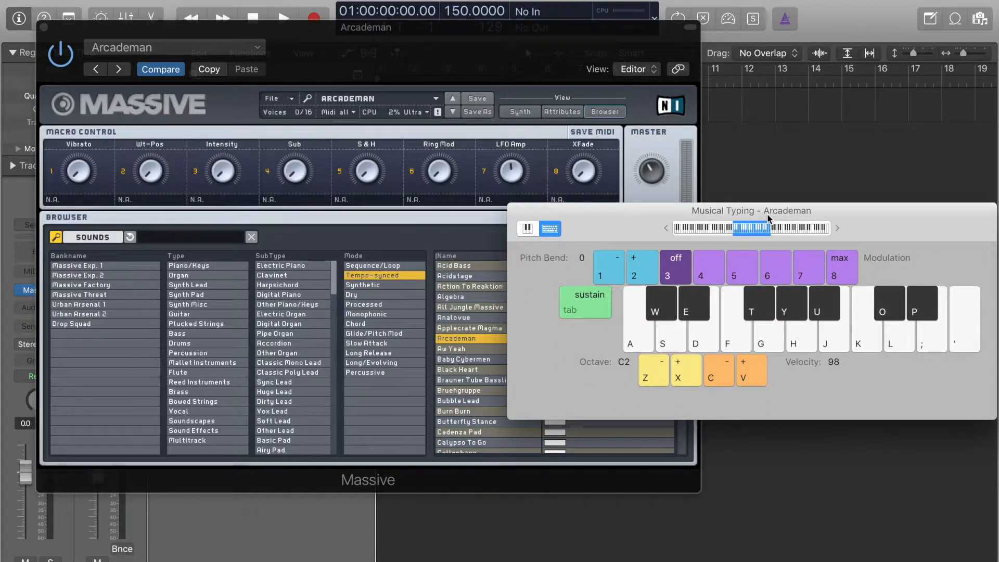
# Audition the Arcademan preset with a held note and try the Cellophane preset.
pyautogui.press('a')
pyautogui.click(468, 455)
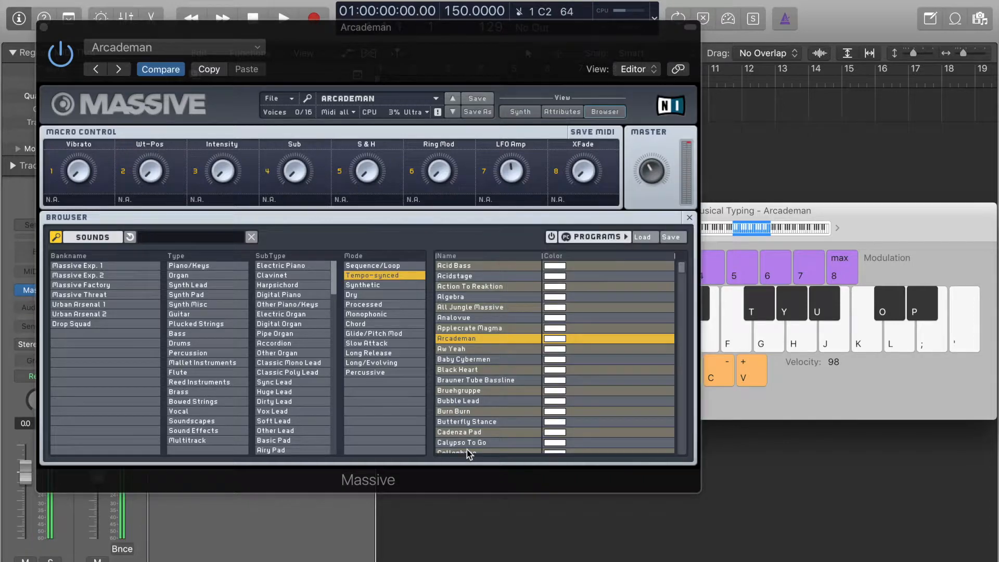
pyautogui.click(471, 452)
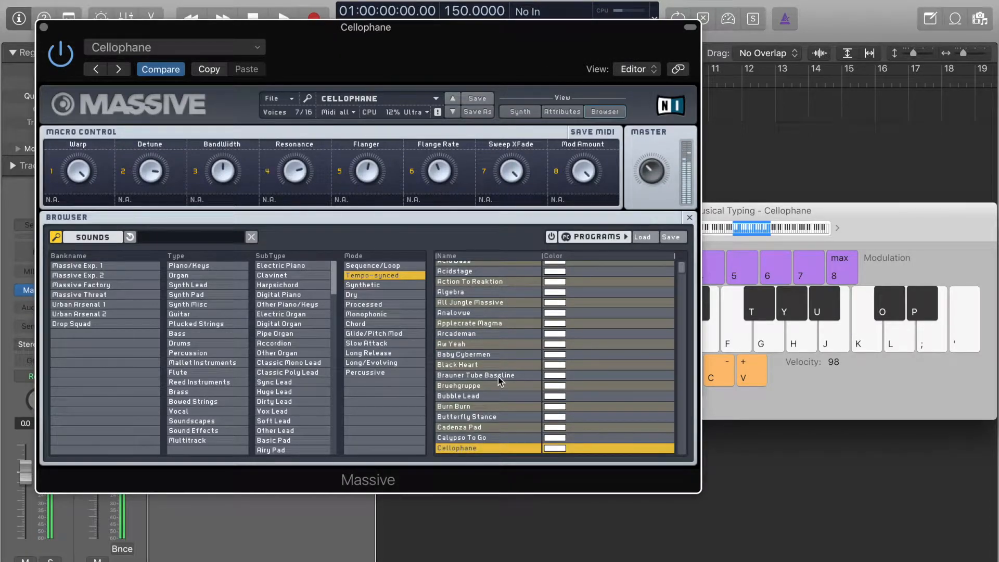
# Add the Percussive mode filter, audition Deep And Dirty Hip Hop and Dirty Gangster Rap, and load Deep And Dirty Hip Hop.
pyautogui.click(389, 374)
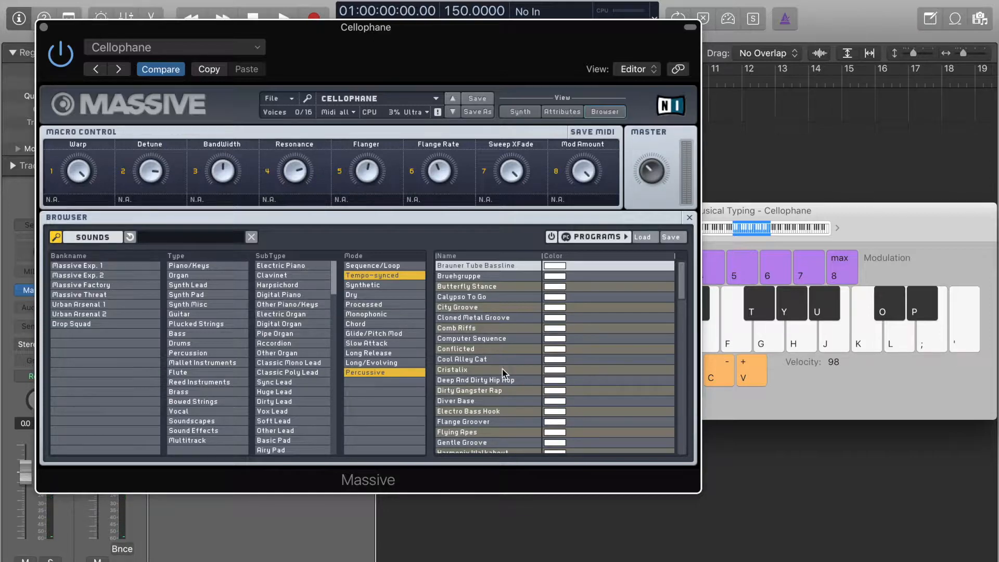
pyautogui.click(476, 380)
pyautogui.press('d')
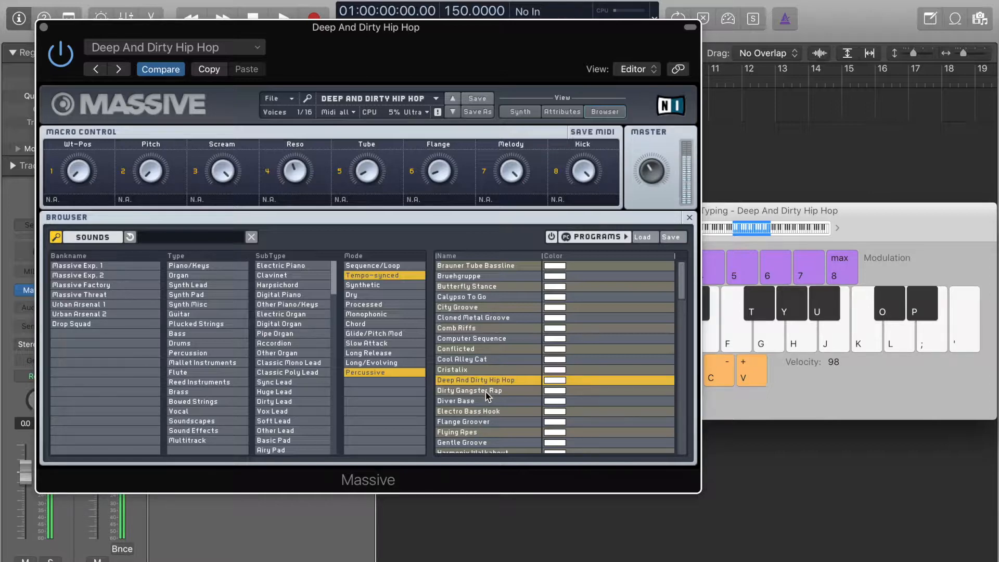
pyautogui.click(486, 390)
pyautogui.press('d')
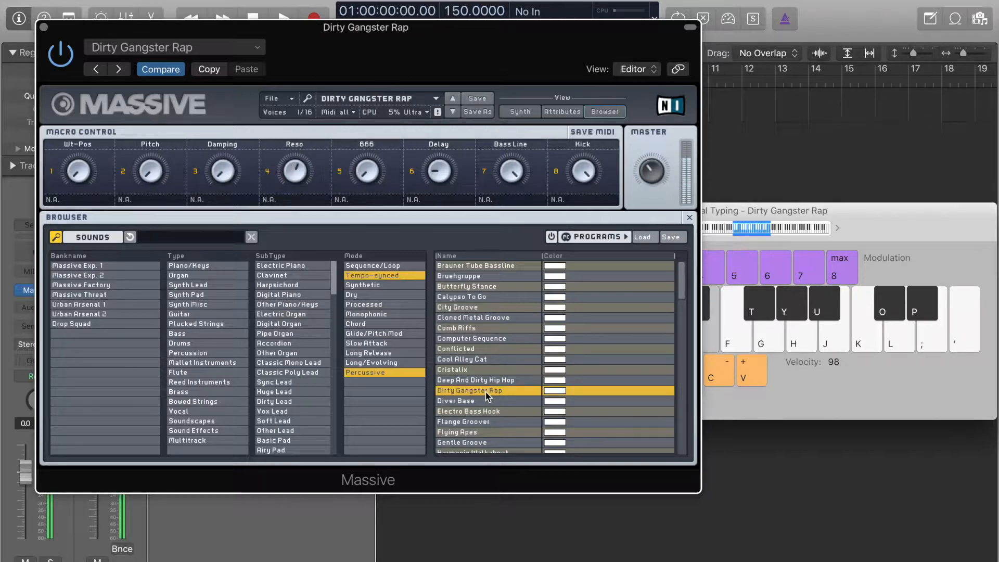
pyautogui.click(511, 381)
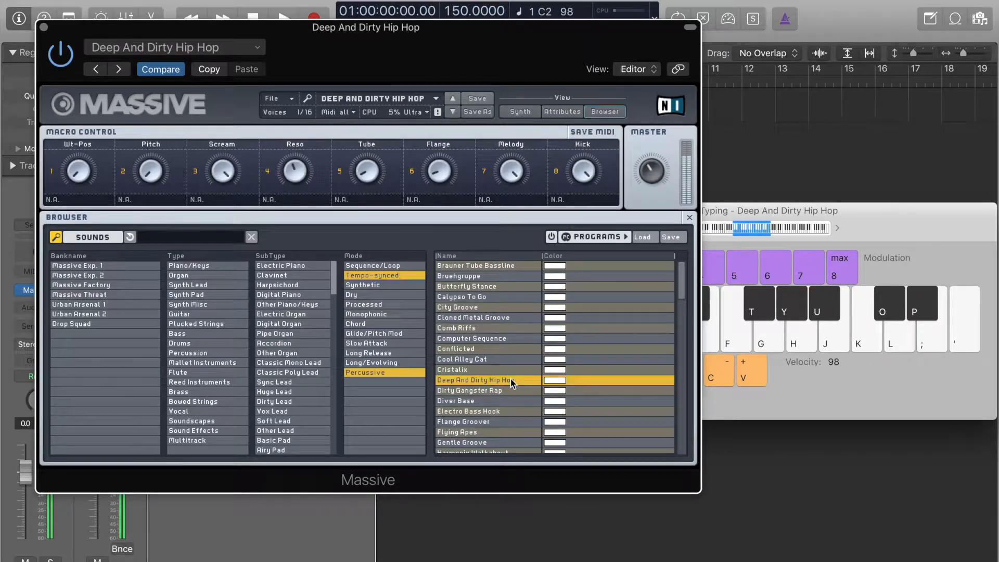
# Record an eight-bar MIDI part from bar 1 on the Deep And Dirty Hip Hop track, playing C2, E2, A2 and G2.
pyautogui.moveTo(421, 47); pyautogui.dragTo(421, 214)
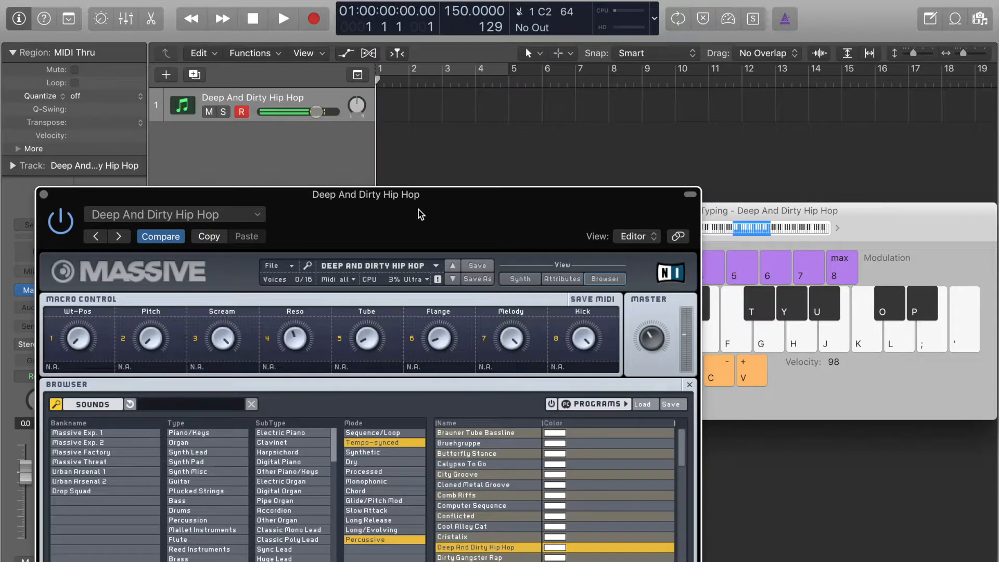
pyautogui.press('XF86AudioRaiseVolume')
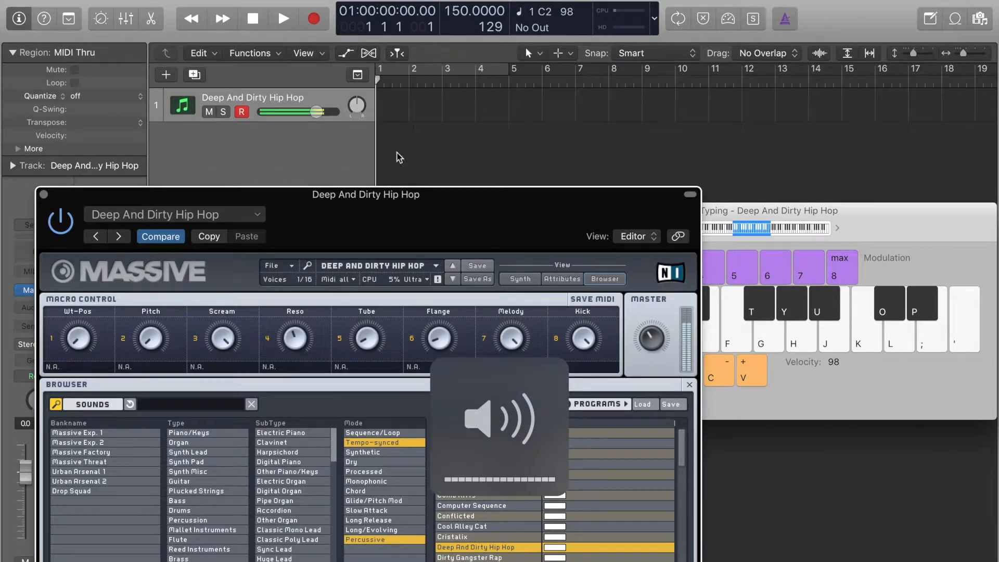
pyautogui.click(315, 24)
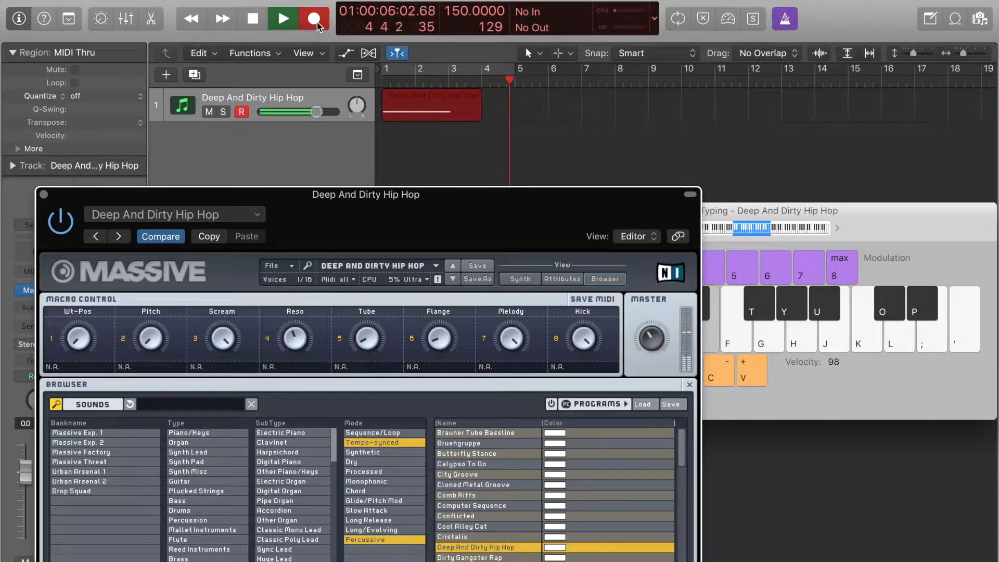
pyautogui.press('a')
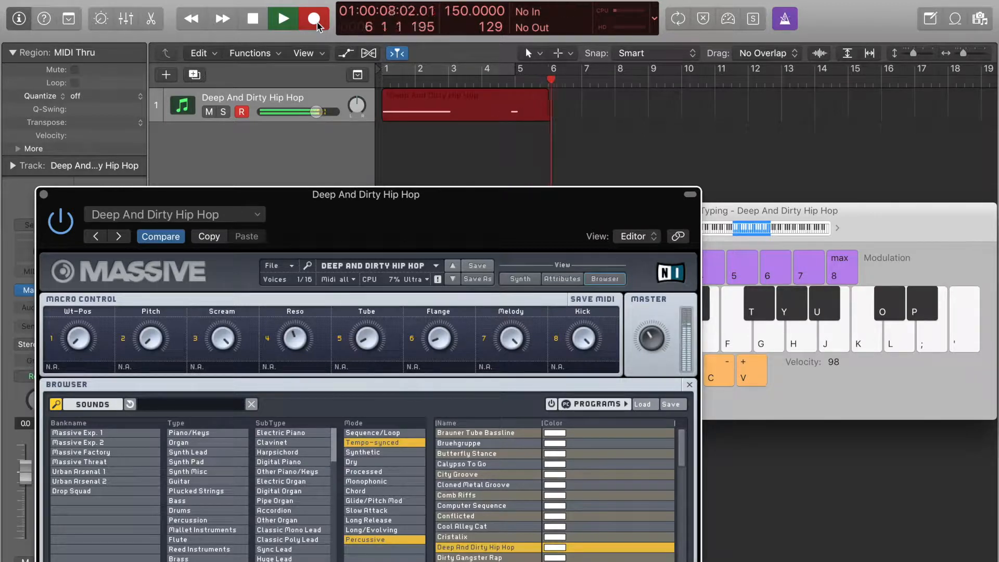
pyautogui.press('h')
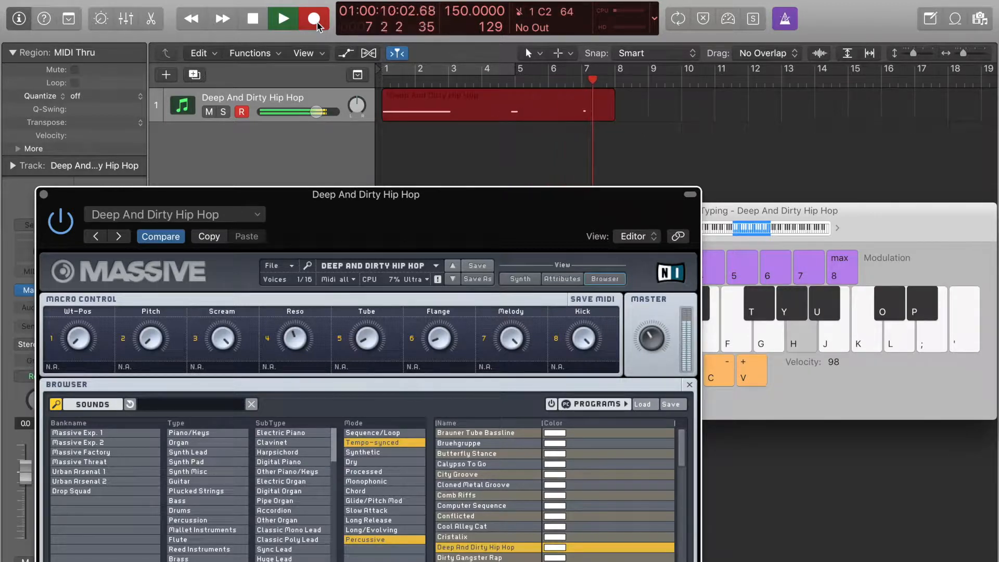
pyautogui.press('g')
pyautogui.press('d')
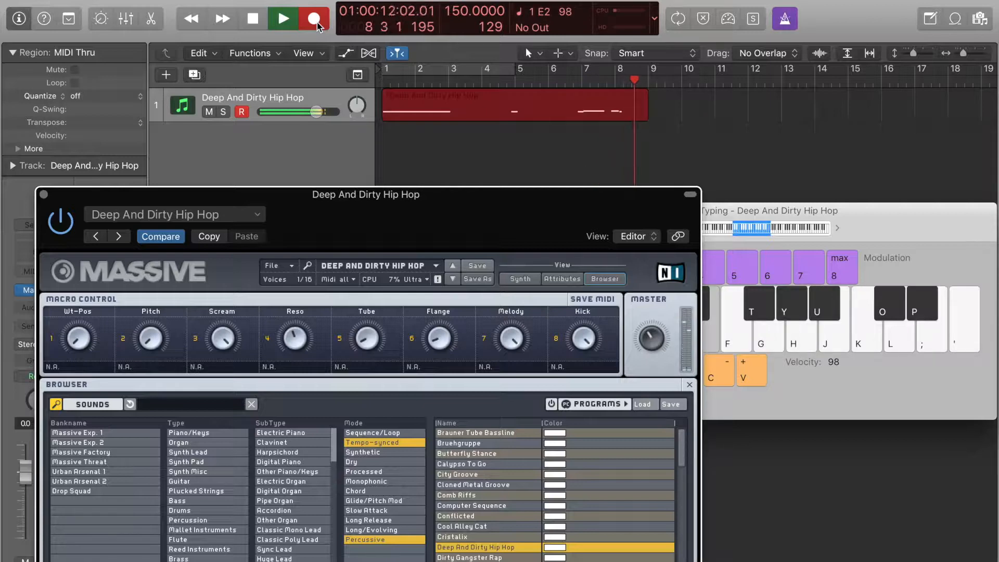
pyautogui.click(313, 18)
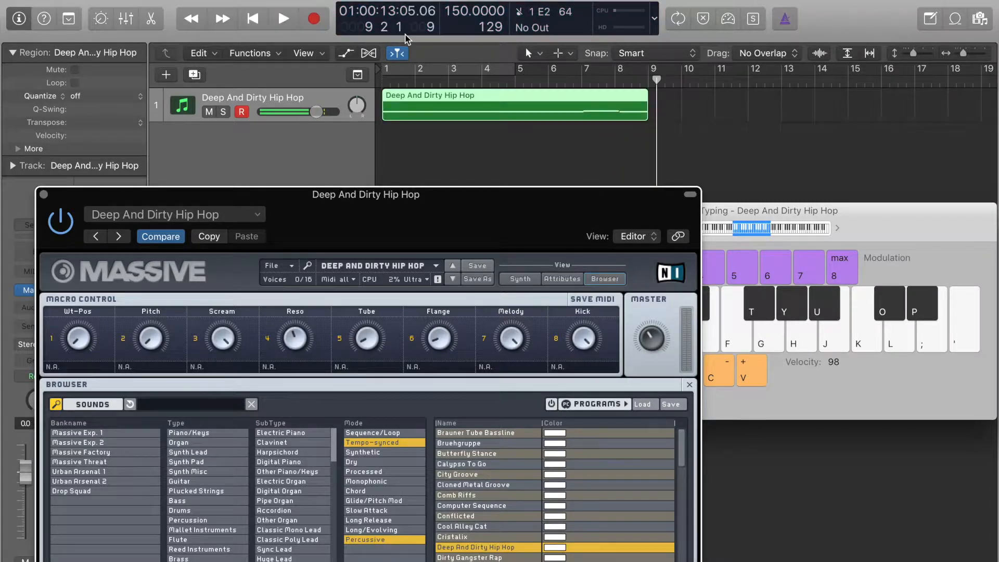
# Close the Massive window, quantize the recorded region to 1/4 Note and turn on the cycle range.
pyautogui.click(44, 194)
pyautogui.click(102, 97)
pyautogui.click(117, 137)
pyautogui.click(456, 75)
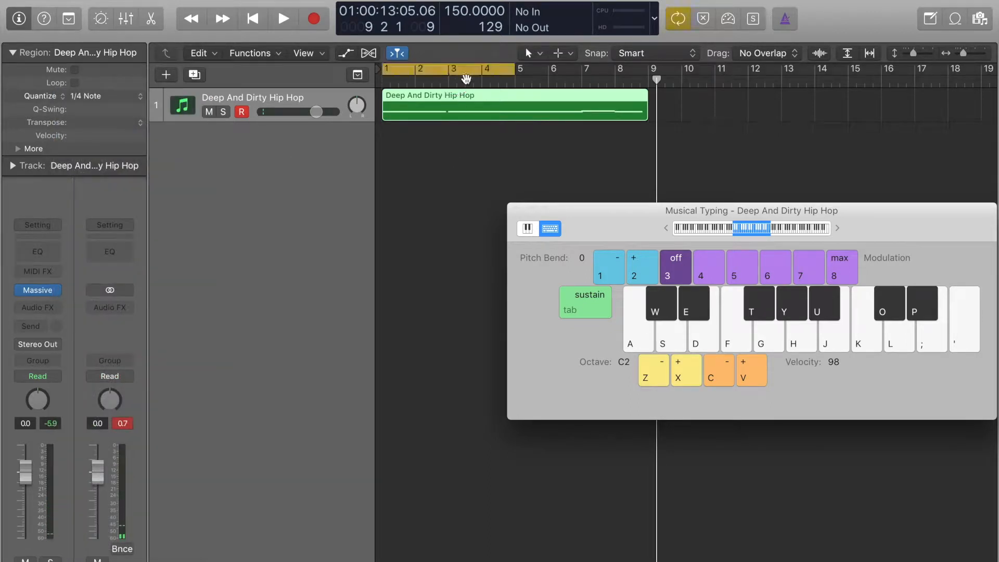
# Open the recorded region in the Piano Roll and extend all its notes to the following notes with Force Legato.
pyautogui.doubleClick(502, 108)
pyautogui.press('super+a')
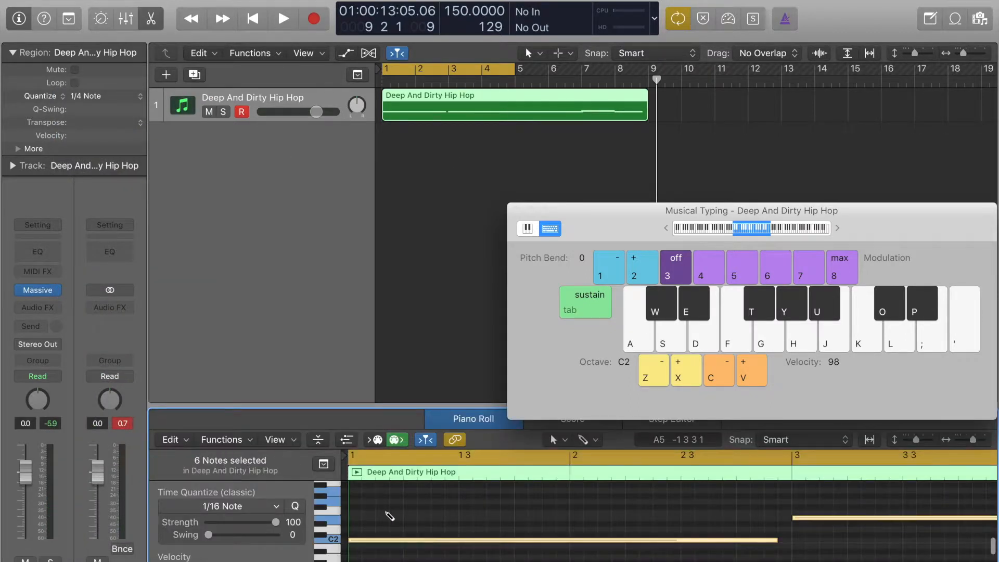
pyautogui.rightClick(423, 541)
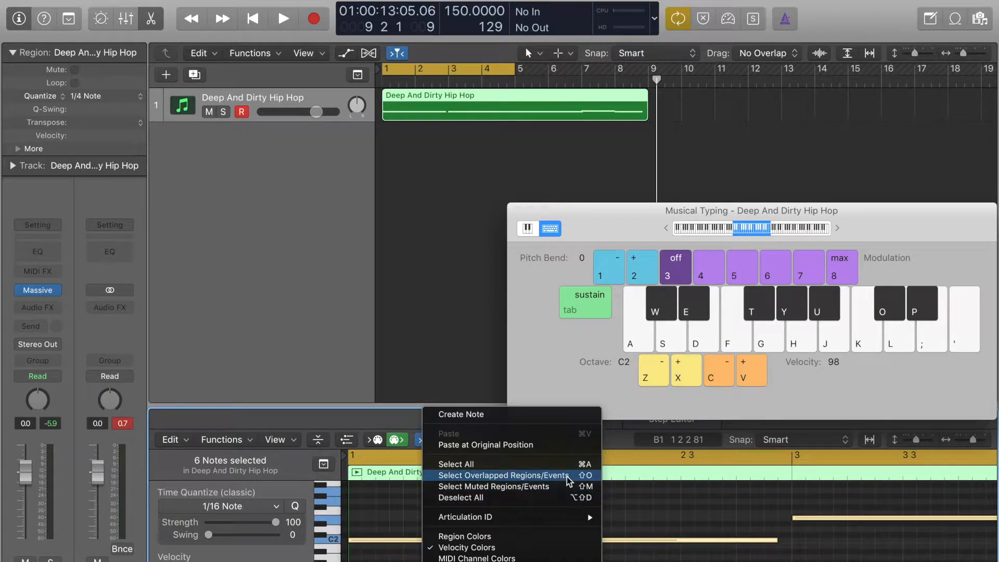
pyautogui.click(641, 501)
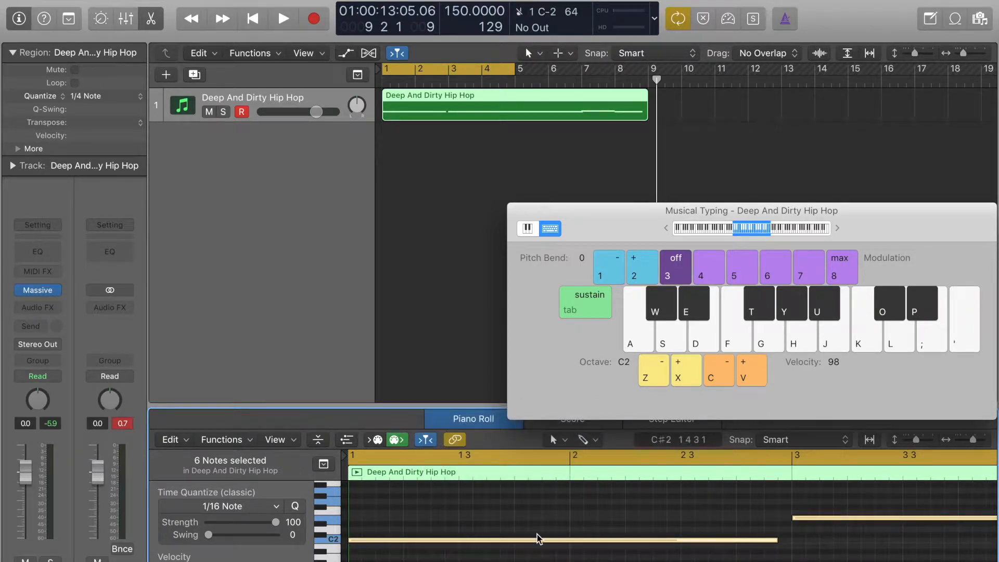
pyautogui.rightClick(520, 545)
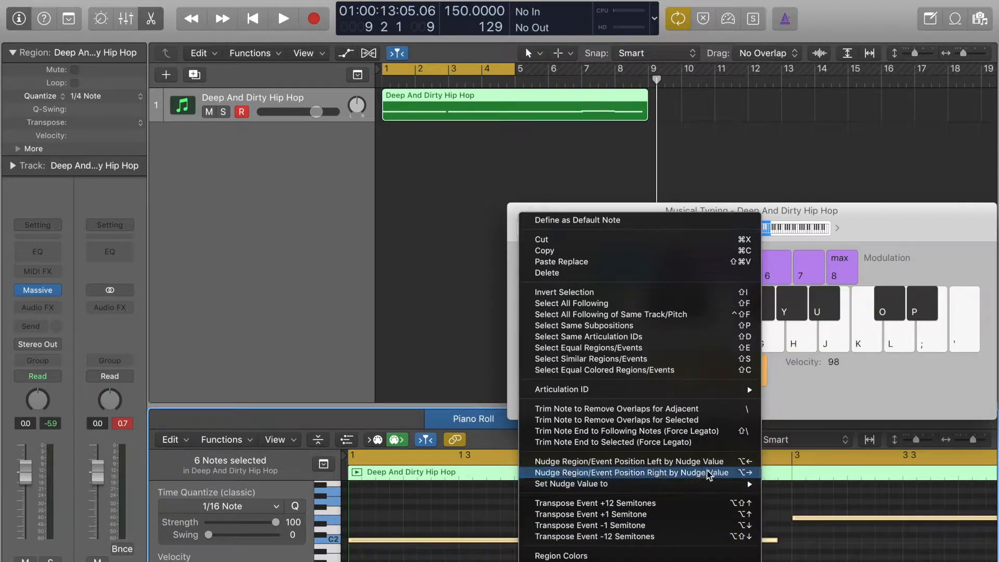
pyautogui.click(715, 435)
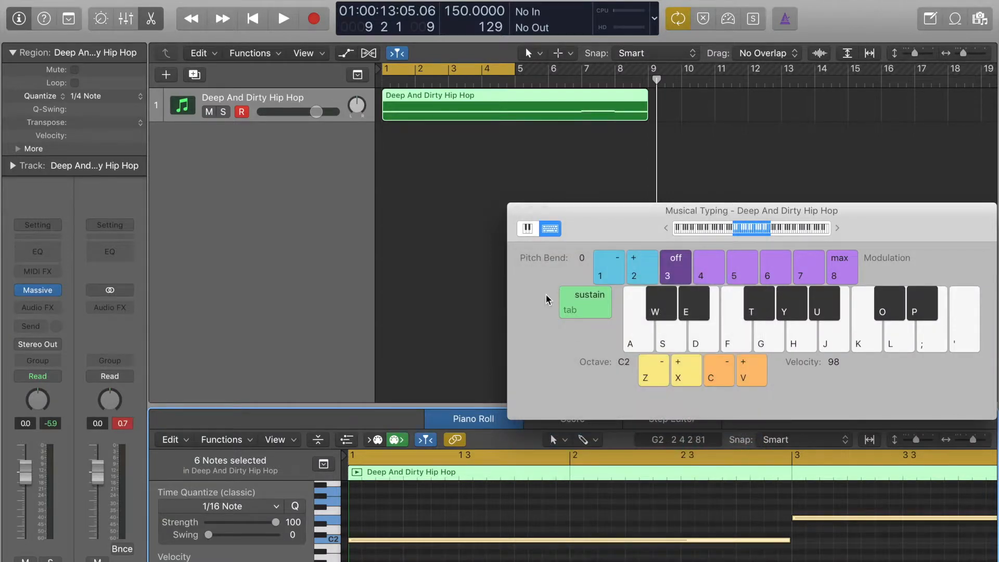
# Extend the cycle range to the region's end at bar 9 and play the loop at a raised volume.
pyautogui.moveTo(515, 69); pyautogui.dragTo(651, 94)
pyautogui.press('space')
pyautogui.press('XF86AudioRaiseVolume')
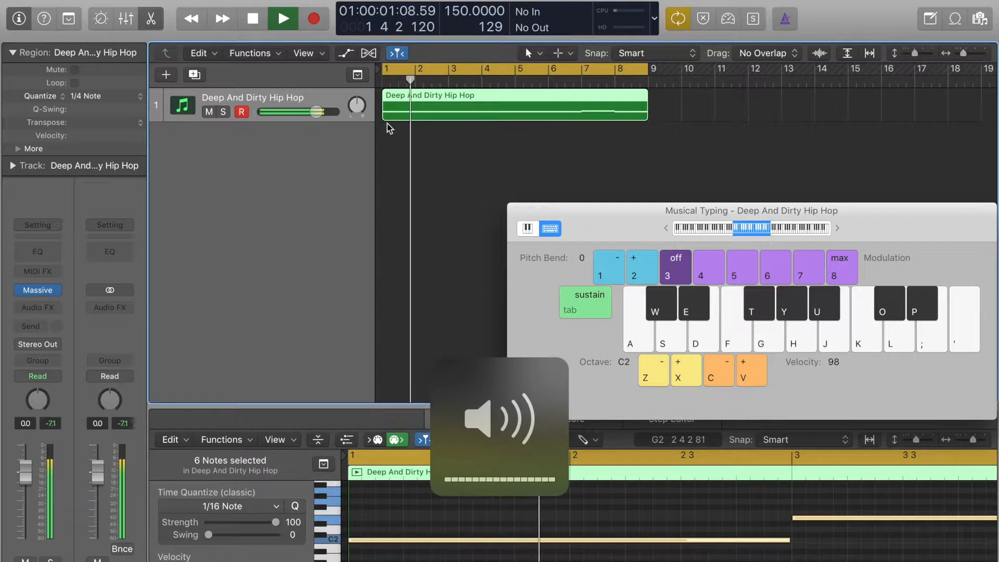
# Create a second Deep And Dirty Hip Hop instrument track with Massive below the first and play a test note.
pyautogui.doubleClick(354, 135)
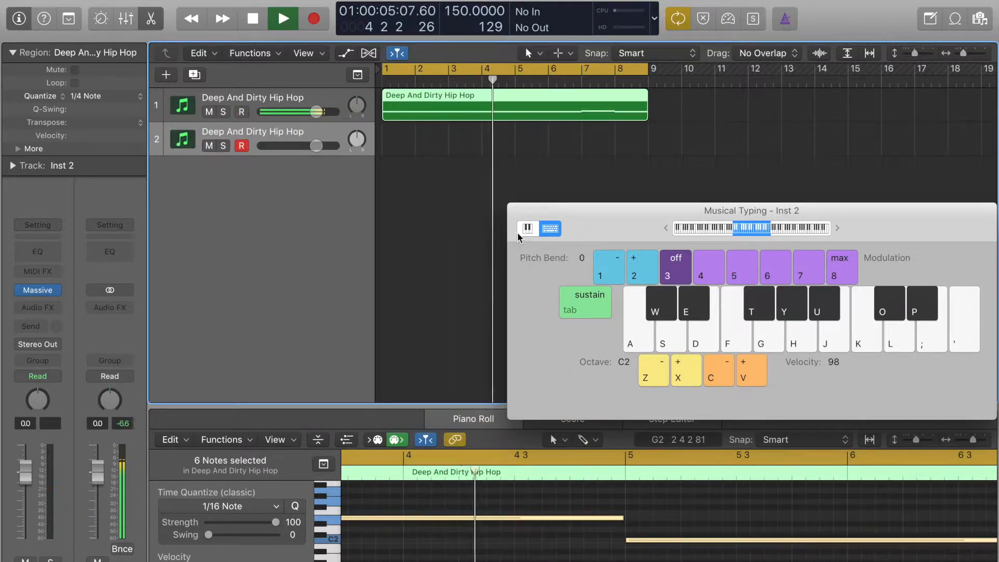
pyautogui.press('a')
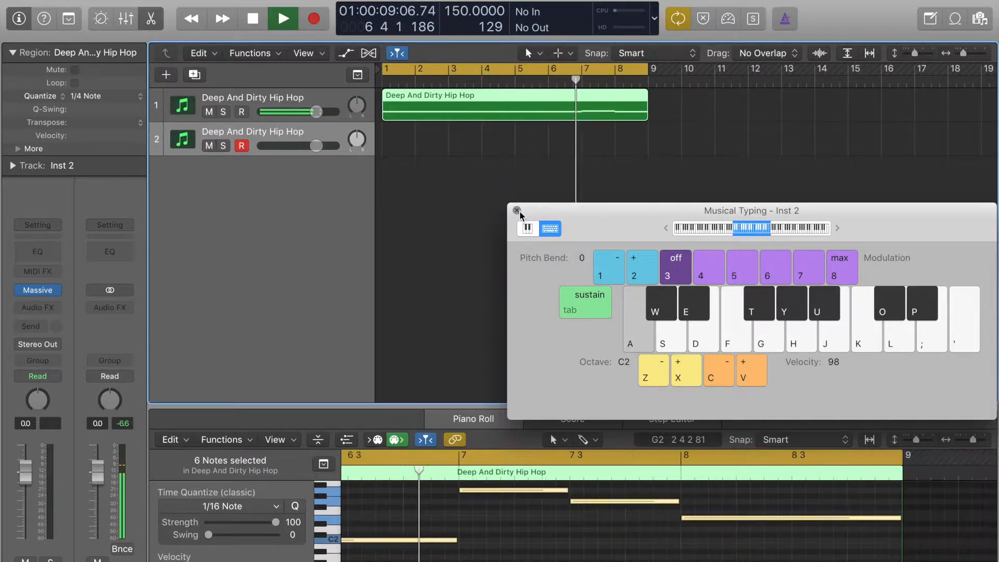
# Play test notes on the second track over the running loop, stop playback and close Musical Typing.
pyautogui.press('h')
pyautogui.press('g')
pyautogui.press('d')
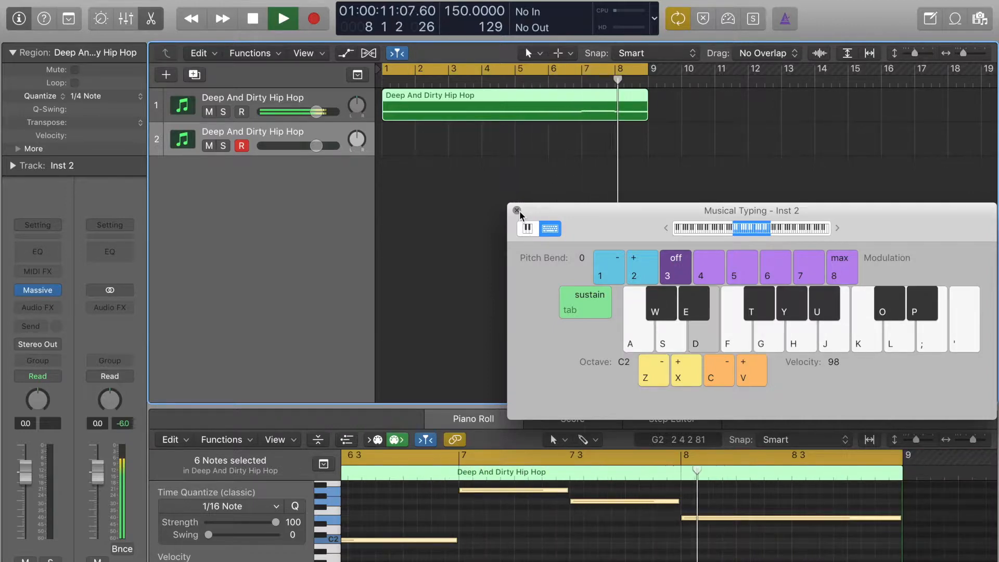
pyautogui.press('a')
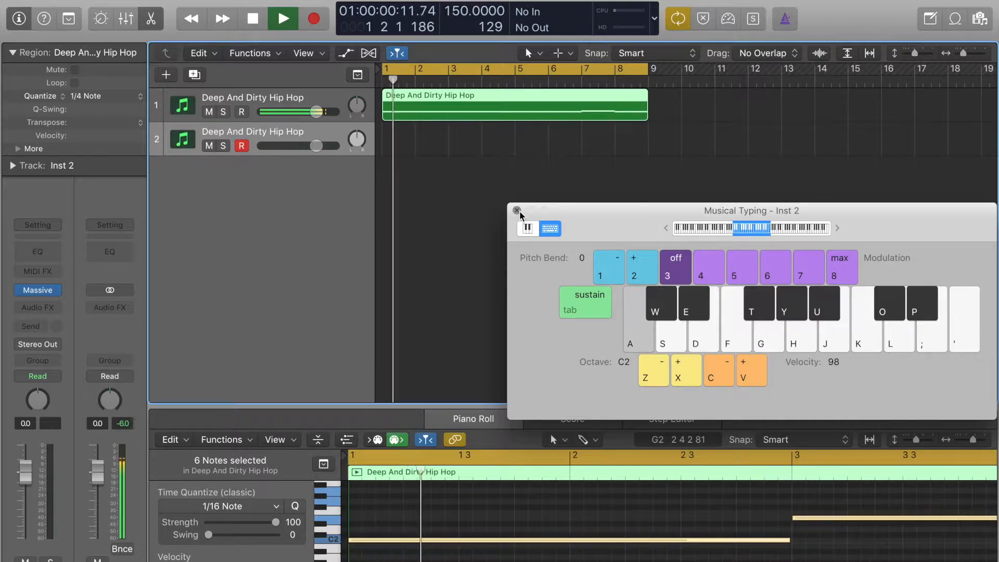
pyautogui.press('space')
pyautogui.click(517, 210)
# Replace Massive on the second track with the stereo version of Native Instruments FM8.
pyautogui.moveTo(40, 294)
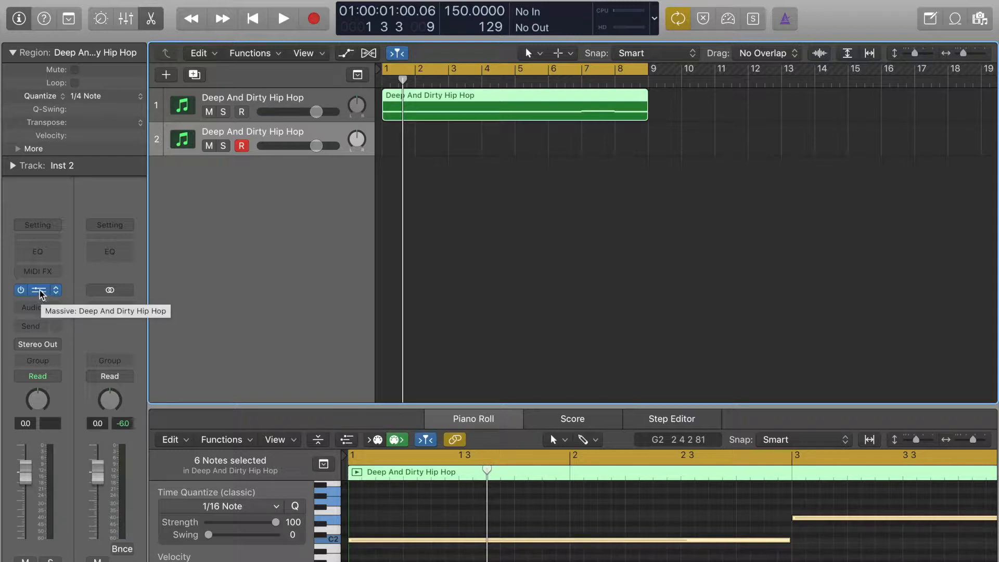
pyautogui.click(57, 291)
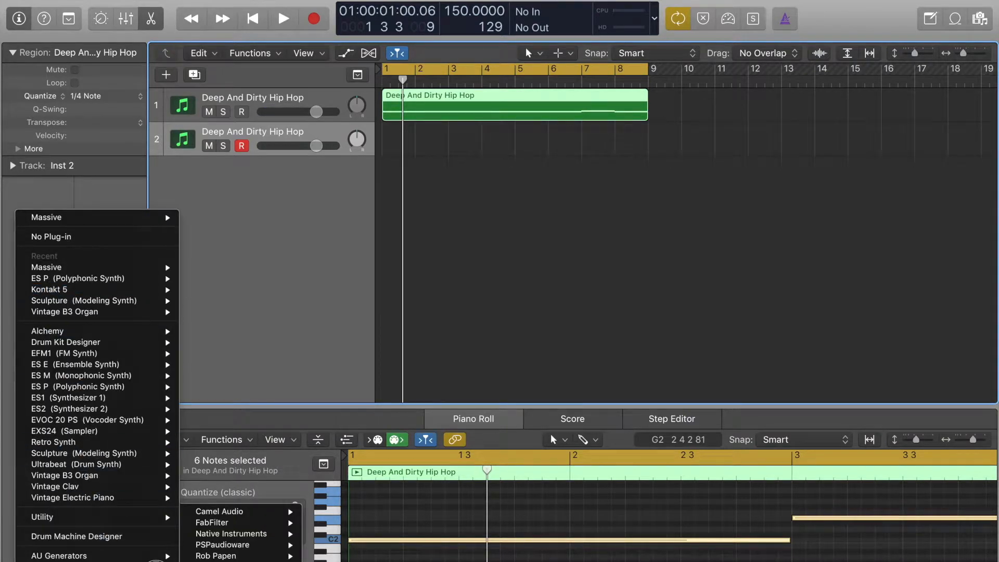
pyautogui.moveTo(302, 533)
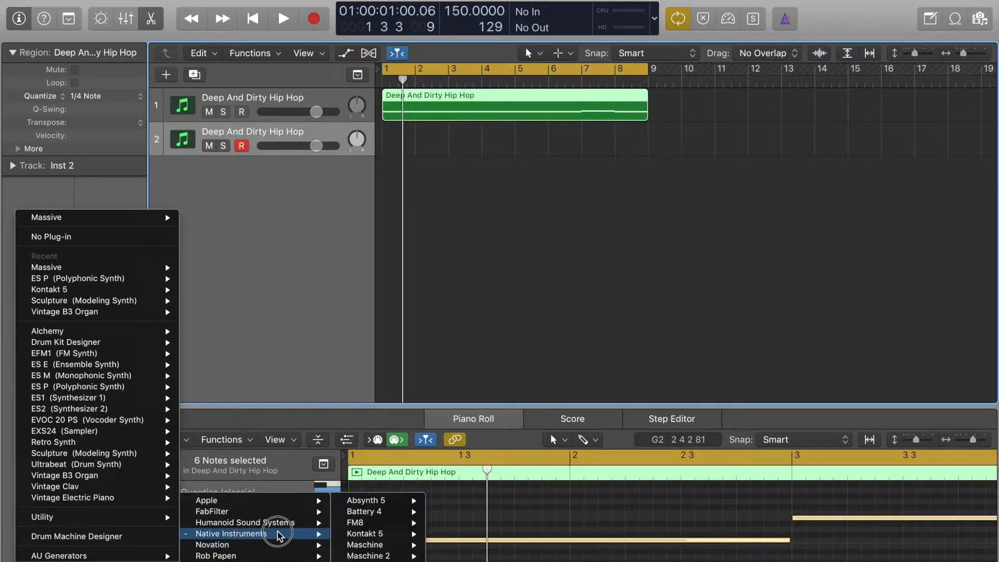
pyautogui.moveTo(378, 555)
pyautogui.moveTo(399, 522)
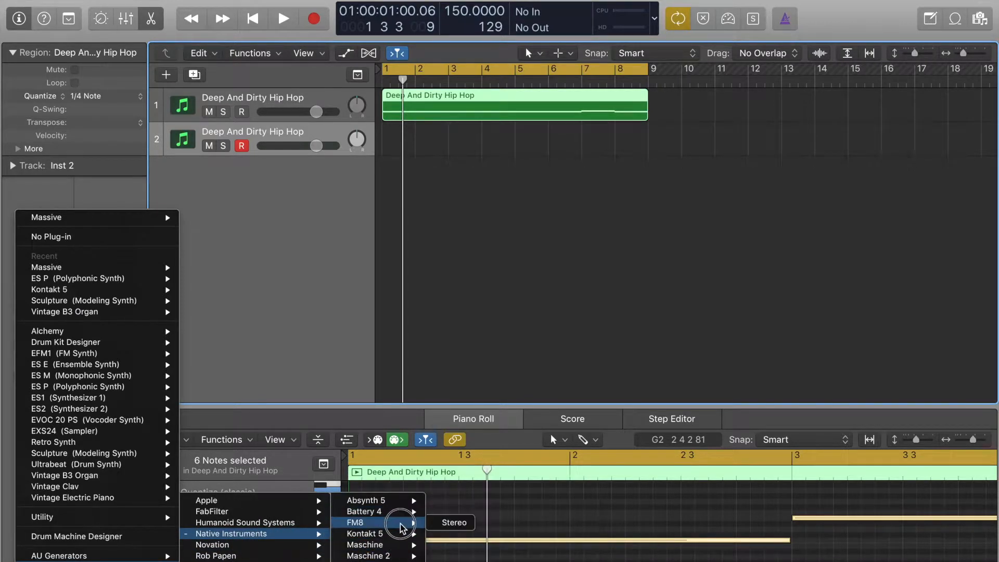
pyautogui.click(451, 522)
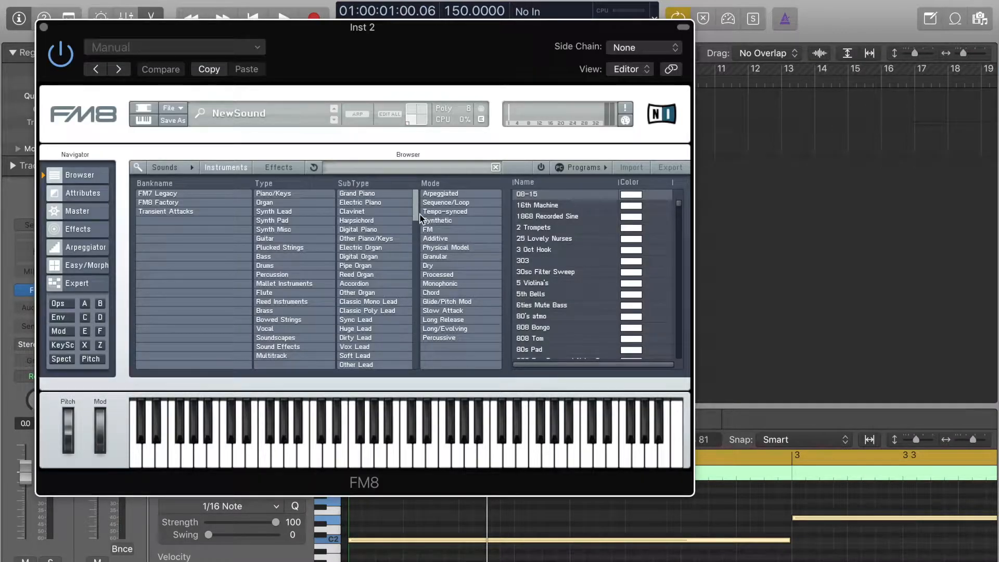
# Filter the FM8 presets by the Percussive mode and bring up Musical Typing beside the FM8 window.
pyautogui.click(447, 338)
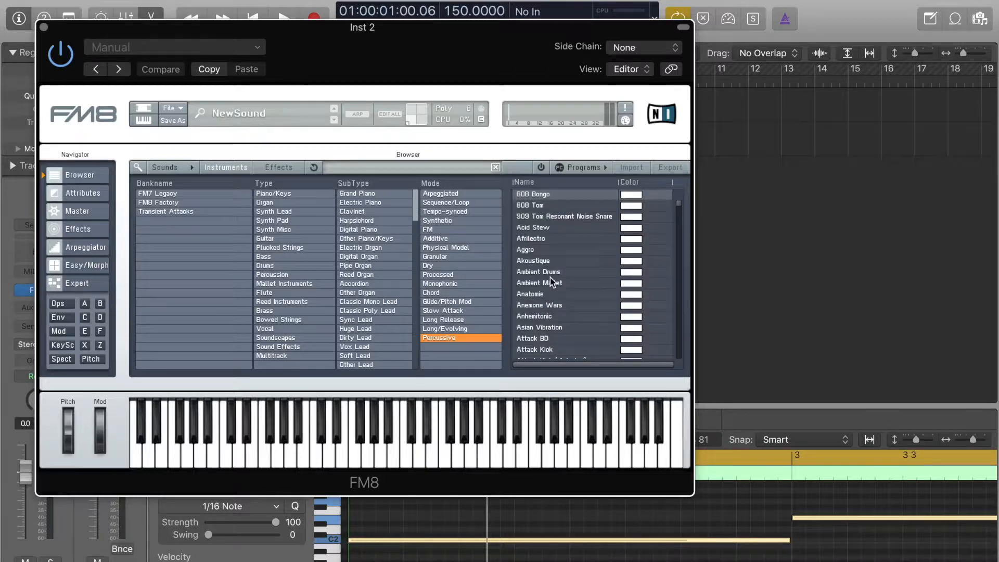
pyautogui.press('super+k')
pyautogui.moveTo(605, 225); pyautogui.dragTo(651, 358)
# Audition the FM8 presets Aggro, Anhemitonic, 808 Bongo, 808 Tom and 909 Tom Resonant Noise Snare with the F note.
pyautogui.click(552, 252)
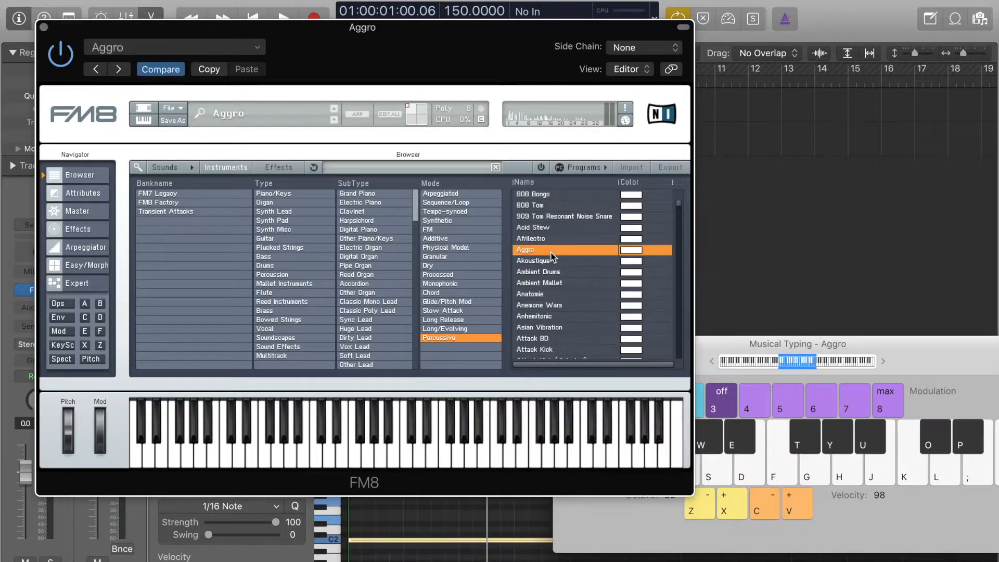
pyautogui.press('f')
pyautogui.click(569, 320)
pyautogui.press('f')
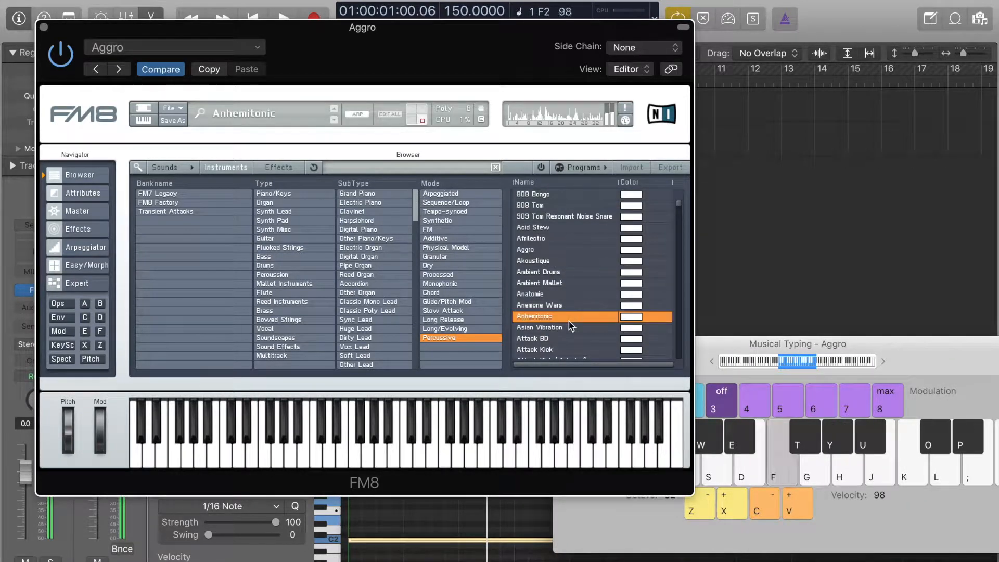
pyautogui.click(560, 195)
pyautogui.press('f')
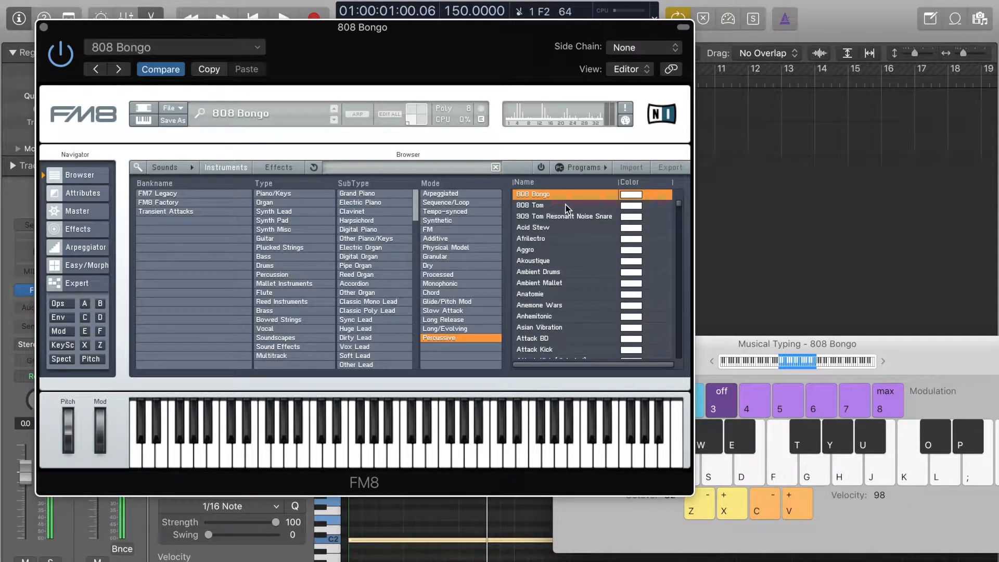
pyautogui.click(567, 206)
pyautogui.press('f')
pyautogui.click(570, 214)
pyautogui.press('f')
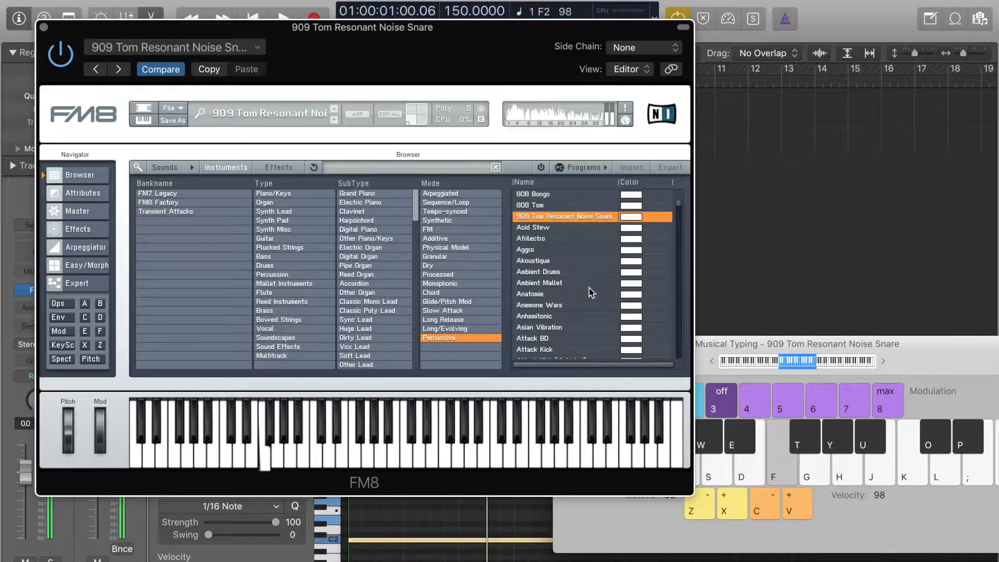
pyautogui.press('f')
# Compare Anhemitonic with Attack Noise Snare in the percussive list and keep Attack Noise Snare loaded on the second track.
pyautogui.scroll(-2, 589, 288)
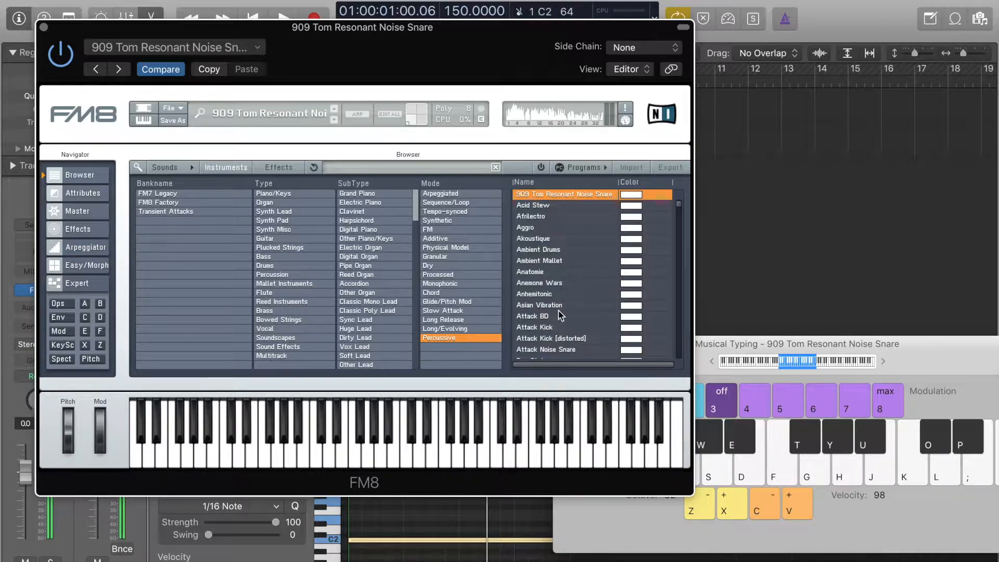
pyautogui.click(550, 295)
pyautogui.press('f')
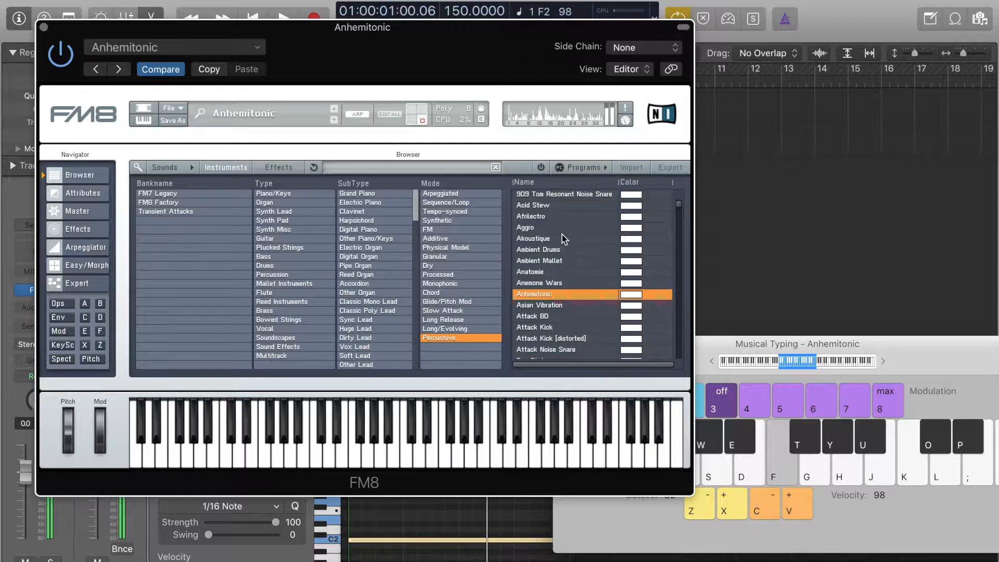
pyautogui.click(581, 349)
pyautogui.press('f')
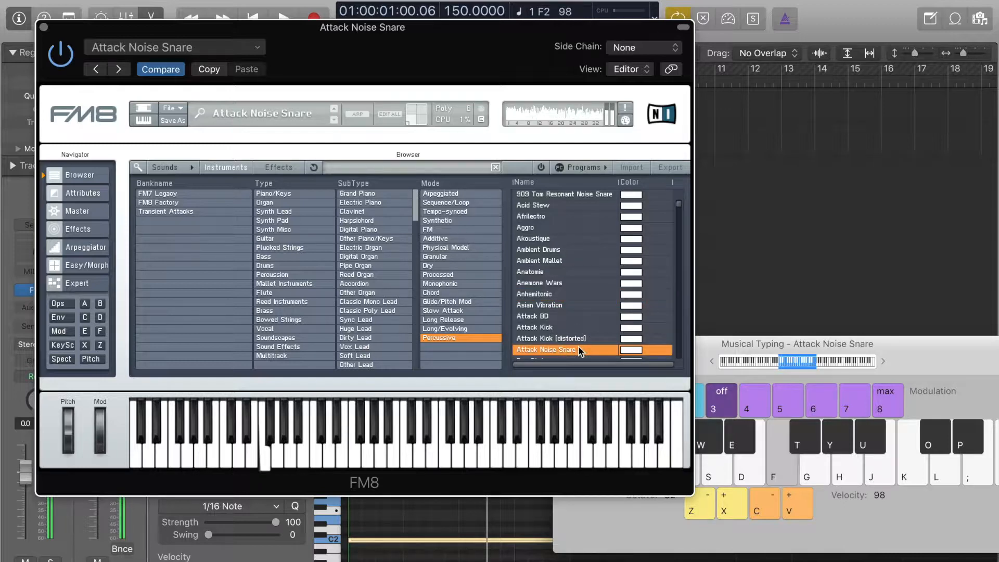
pyautogui.press('f')
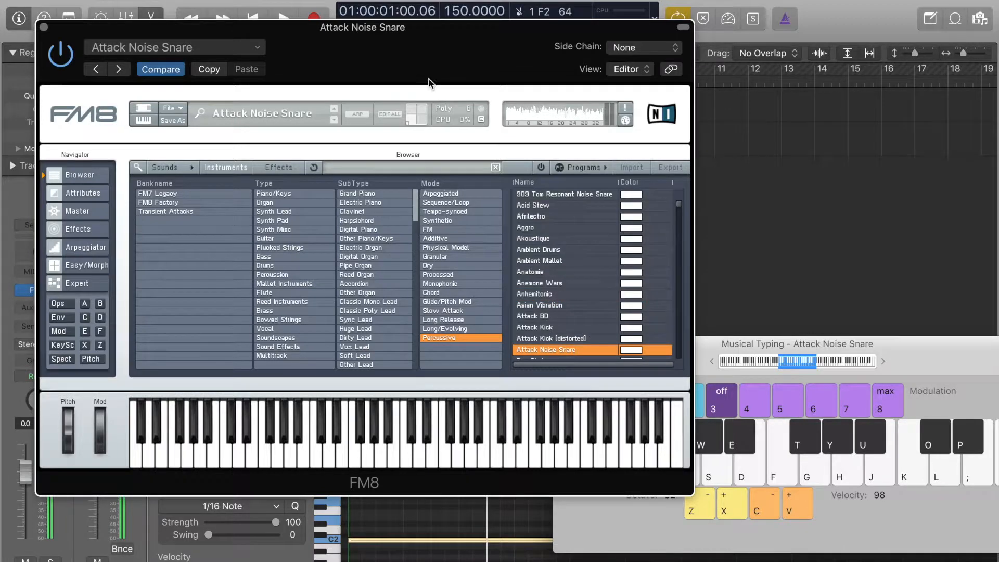
# Record a repeated F2 snare pattern across the eight-bar cycle on the second track, stop recording and close the FM8 window.
pyautogui.moveTo(424, 71); pyautogui.dragTo(424, 114)
pyautogui.click(314, 18)
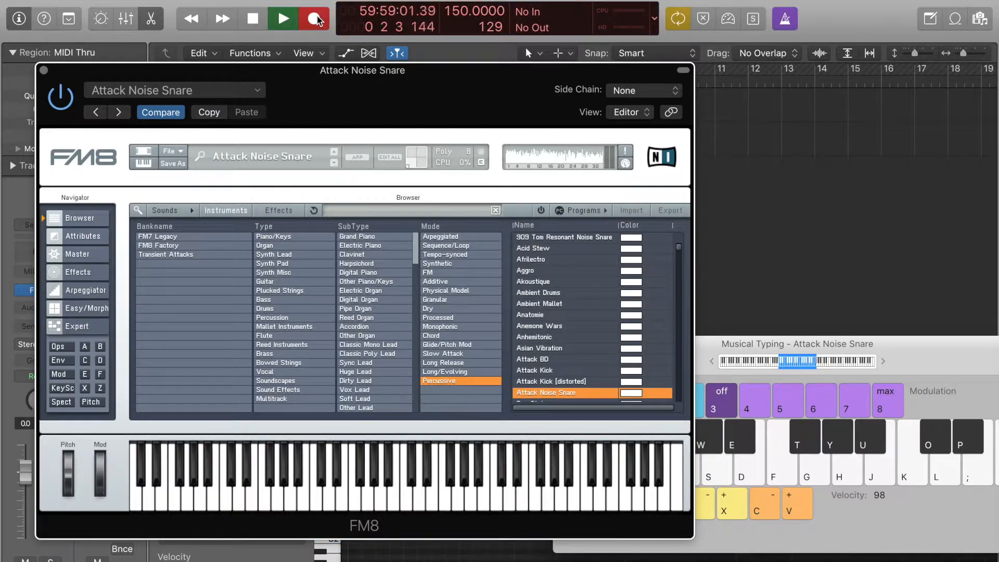
pyautogui.press('f')
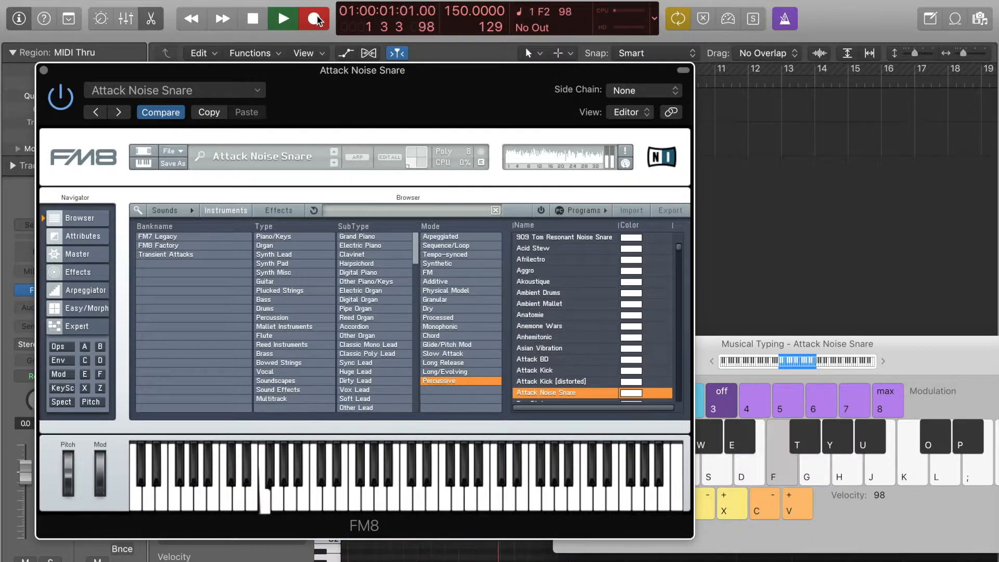
pyautogui.press('f')
pyautogui.press('f')
pyautogui.press('f')
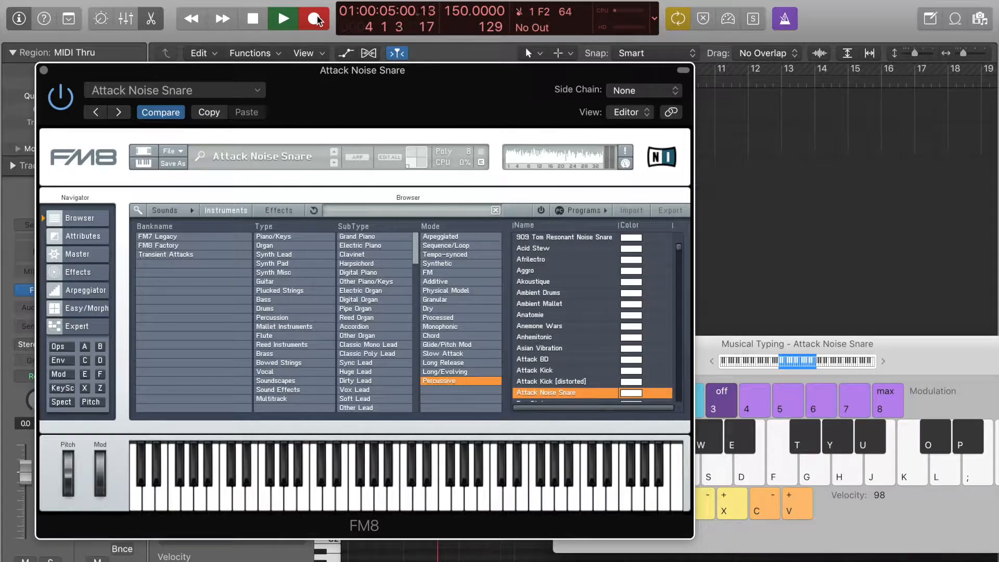
pyautogui.press('f')
pyautogui.press('f')
pyautogui.press('f')
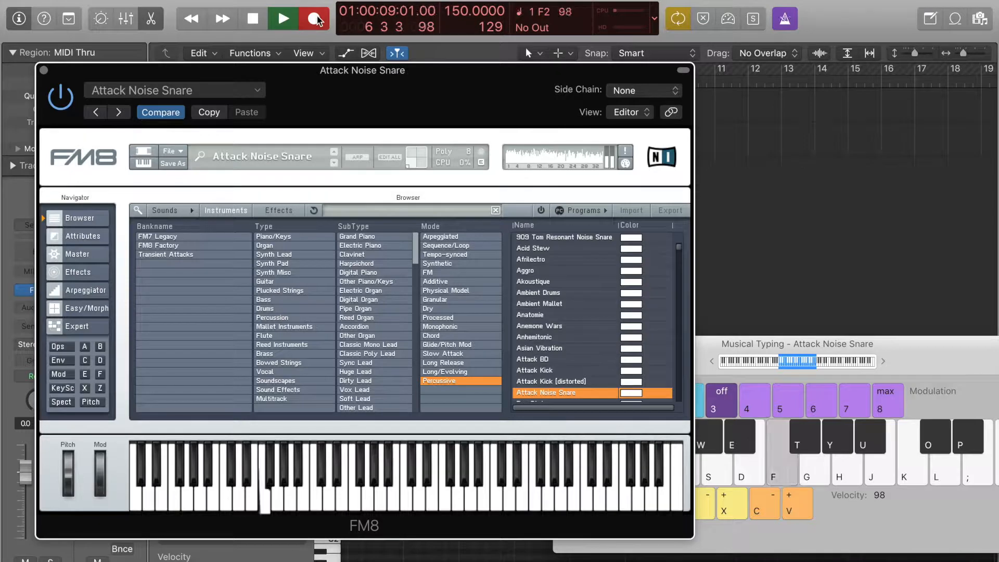
pyautogui.press('f')
pyautogui.press('f')
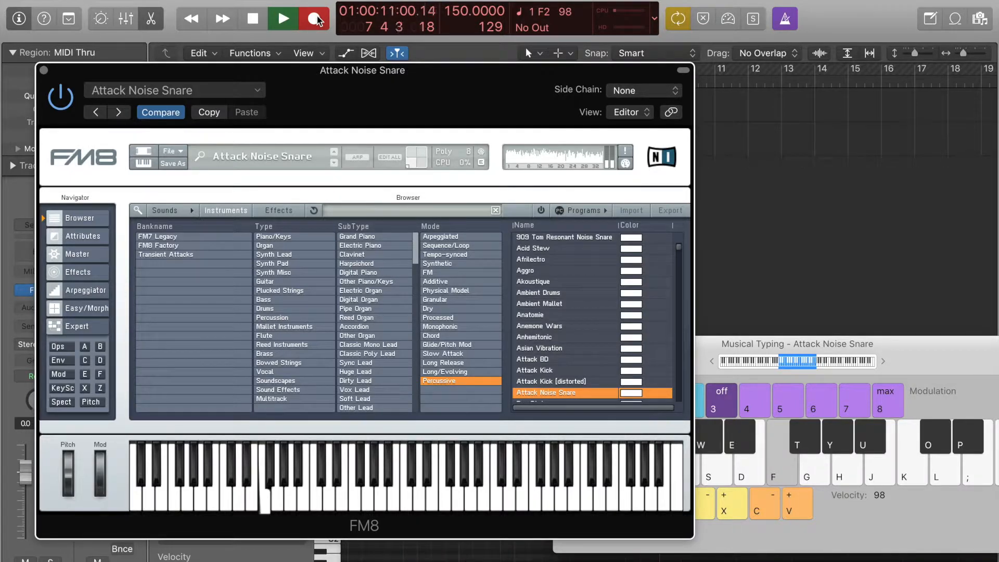
pyautogui.press('f')
pyautogui.press('f')
pyautogui.press('space')
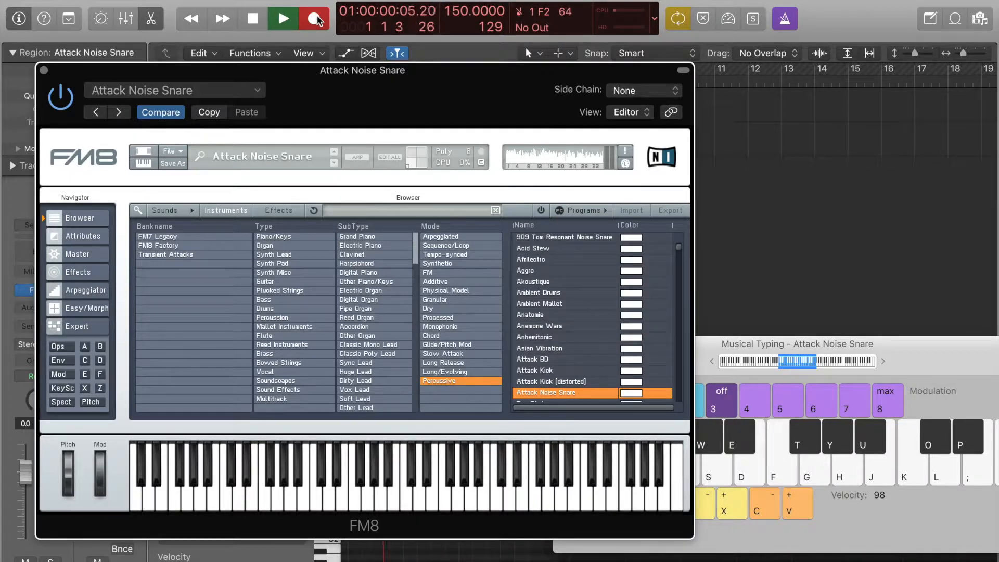
pyautogui.click(43, 70)
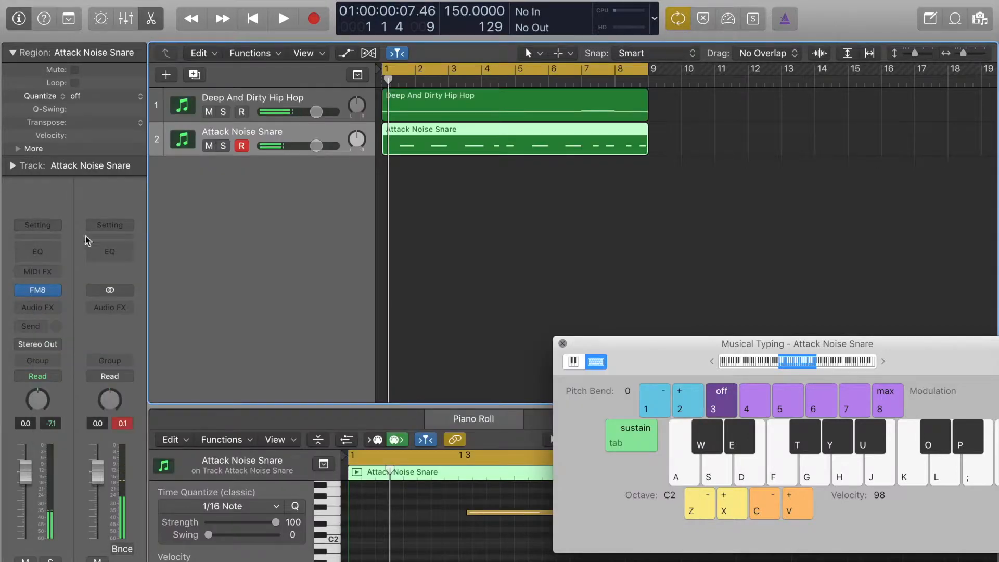
# Quantize the recorded Attack Noise Snare region to 1/8 Note and play the loop briefly to check it.
pyautogui.click(112, 96)
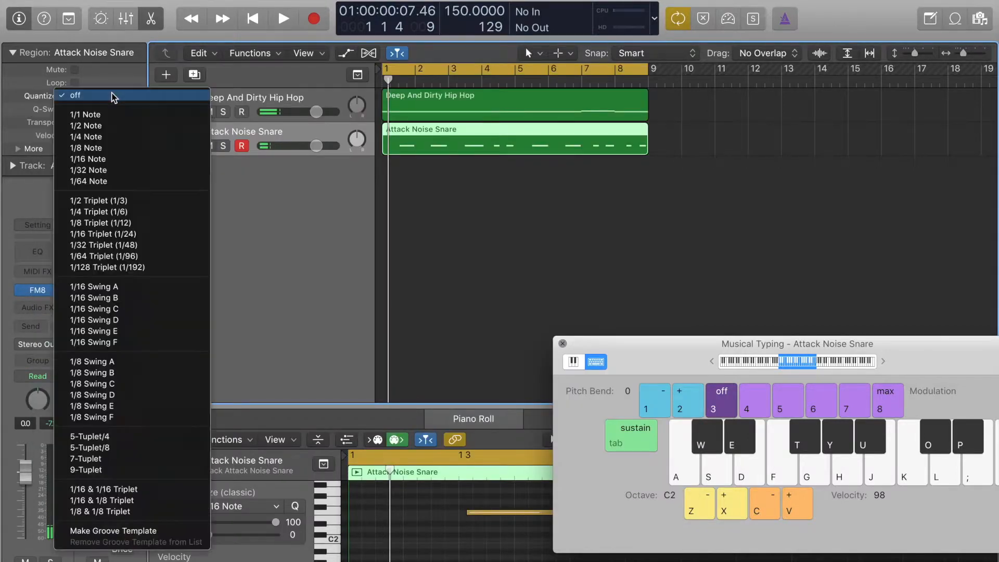
pyautogui.click(128, 150)
pyautogui.press('space')
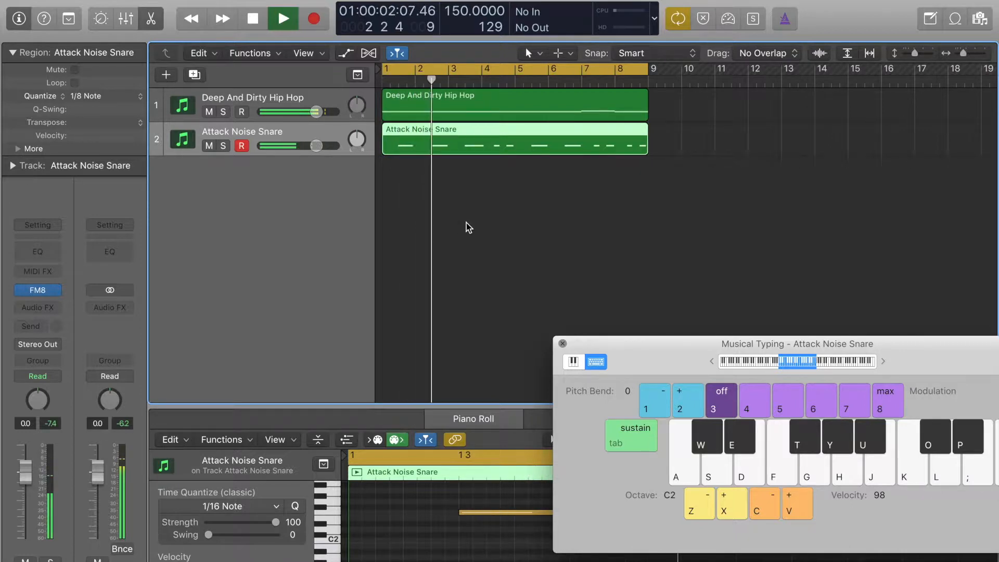
pyautogui.press('space')
# Select all notes of the Attack Noise Snare region in the Piano Roll and shift them up and down by octaves.
pyautogui.click(407, 509)
pyautogui.press('super+a')
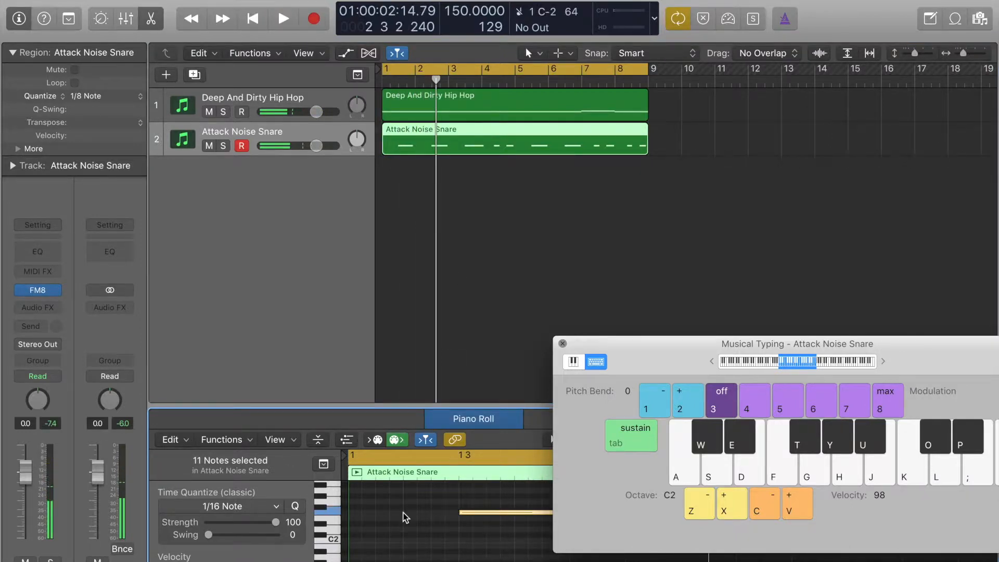
pyautogui.hotkey('alt', 'shift', 'Up')
pyautogui.hotkey('alt', 'shift', 'Up')
pyautogui.hotkey('alt', 'shift', 'Down')
pyautogui.hotkey('alt', 'shift', 'Down')
pyautogui.hotkey('alt', 'shift', 'Down')
pyautogui.hotkey('alt', 'shift', 'Up')
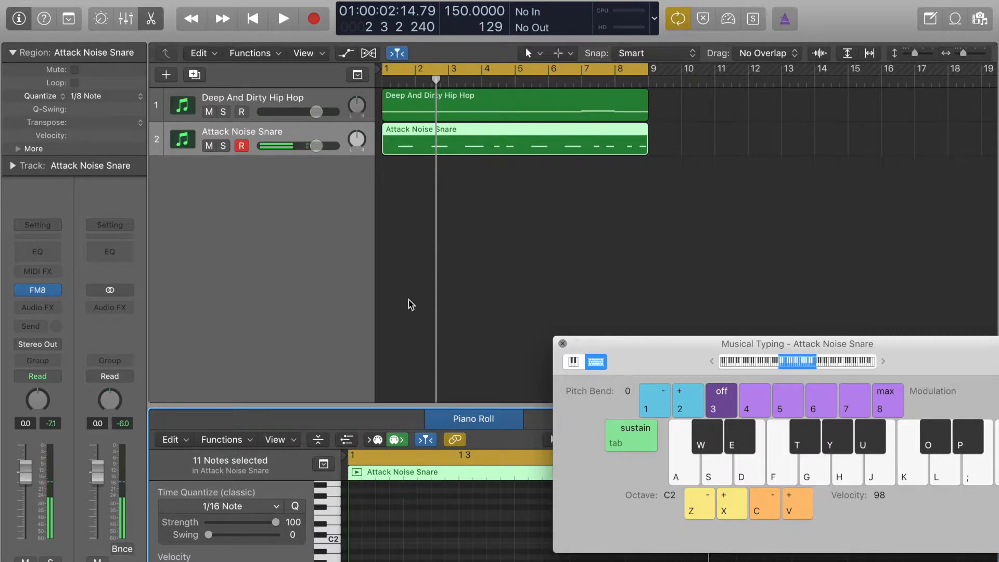
# Create a third instrument track with duplicate settings and replace its FM8 with the stereo version of Absynth 5.
pyautogui.press('super+d')
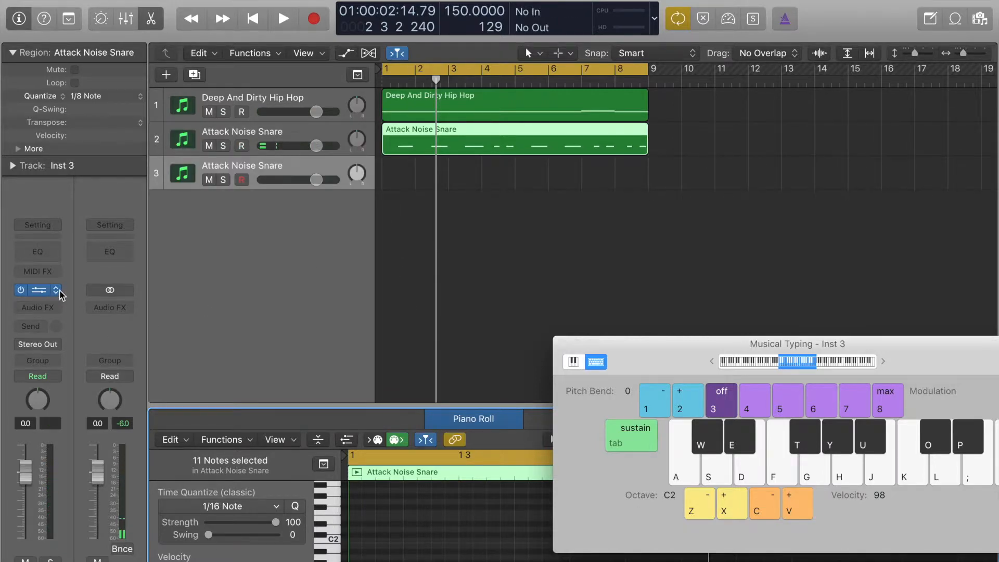
pyautogui.click(52, 290)
pyautogui.moveTo(176, 517)
pyautogui.moveTo(315, 534)
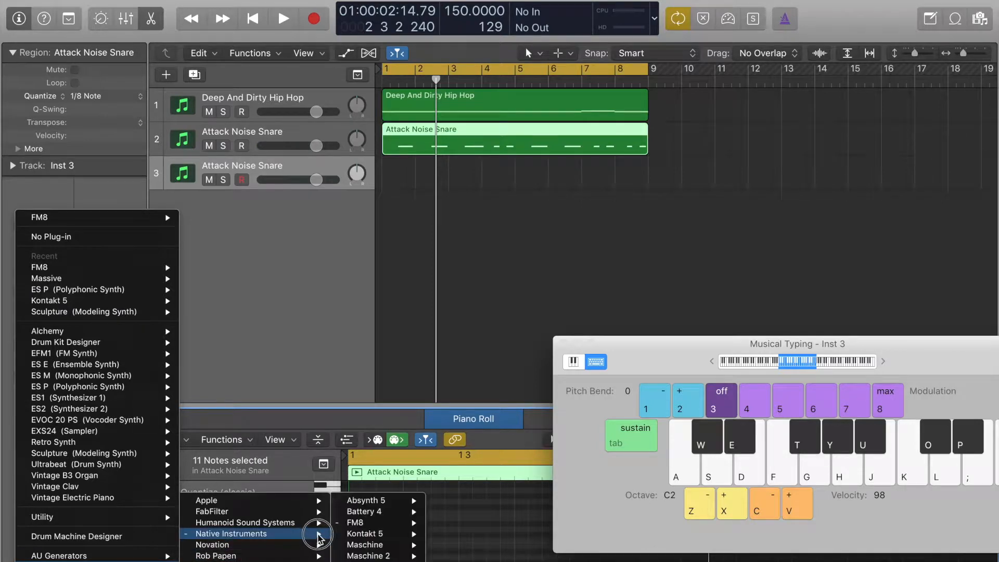
pyautogui.moveTo(363, 550)
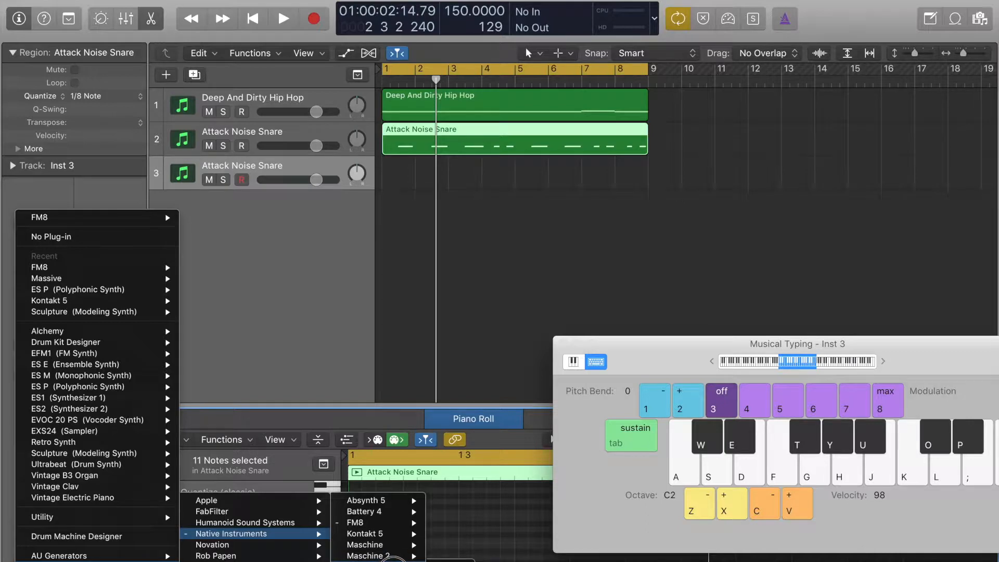
pyautogui.moveTo(418, 503)
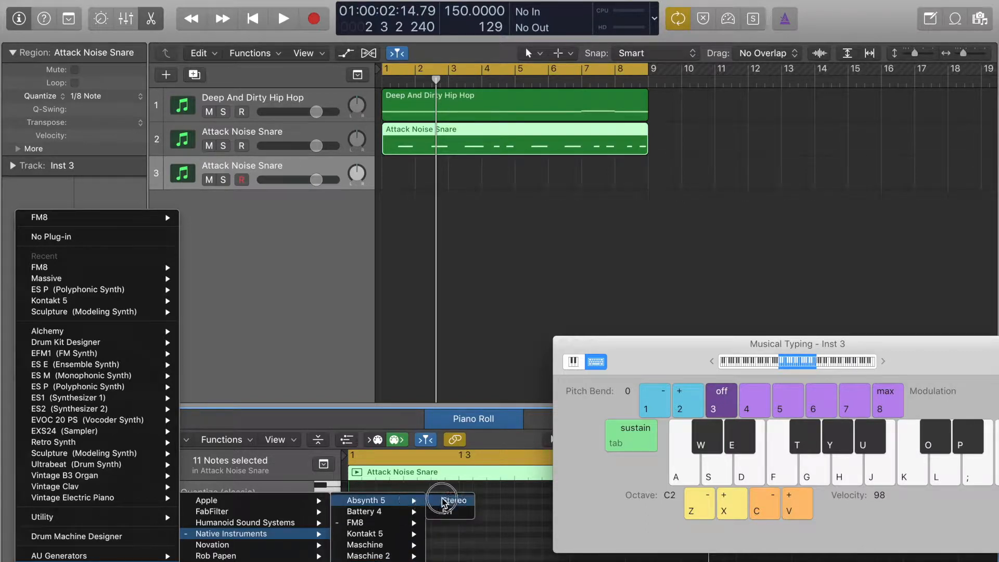
pyautogui.click(443, 499)
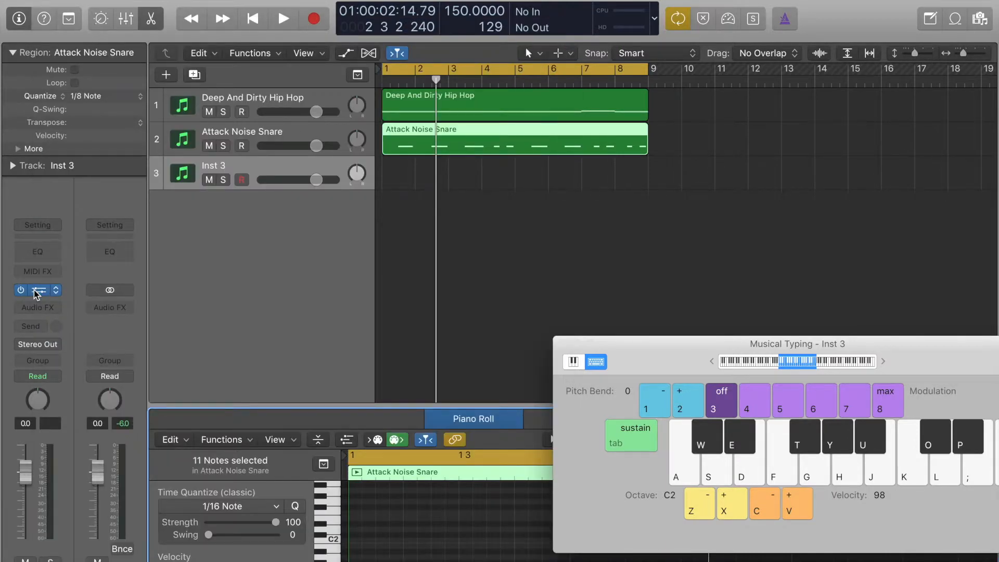
# Open Absynth 5 on the third track, filter its presets by Tempo-synced and load Acid-Reflux.
pyautogui.click(35, 292)
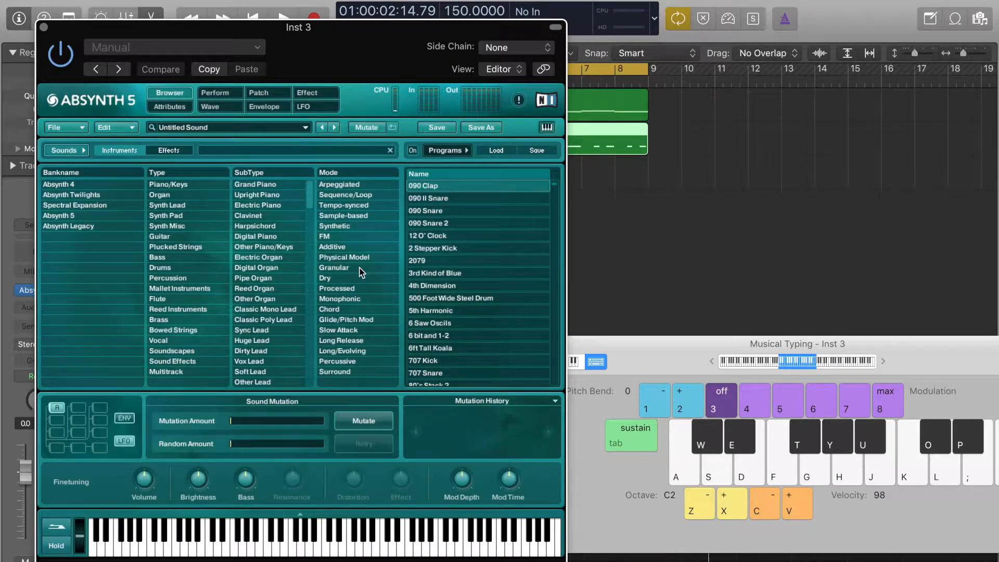
pyautogui.click(349, 206)
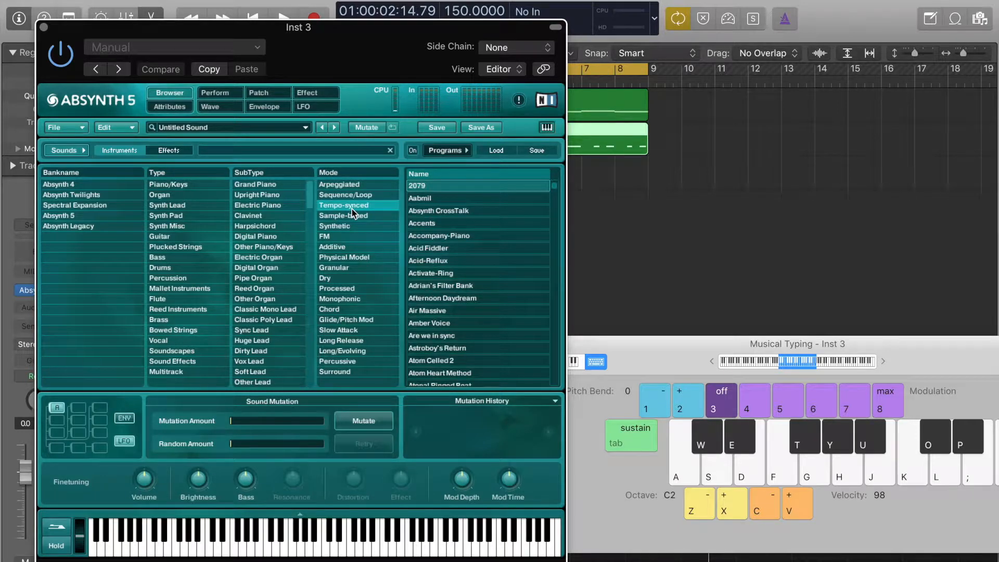
pyautogui.click(448, 261)
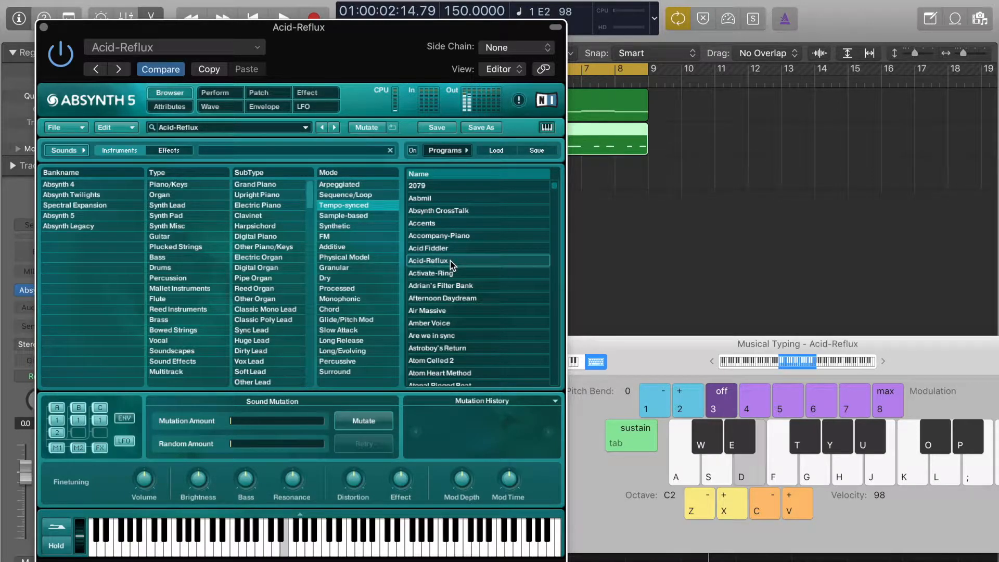
# Audition the Tempo-synced presets Gathering Desert Food, Ghatam Rhythm, Golden Path, Gone with the Synth and Gratuitous Flange 2 on a low E.
pyautogui.scroll(-10, 488, 290)
pyautogui.click(454, 296)
pyautogui.press('d')
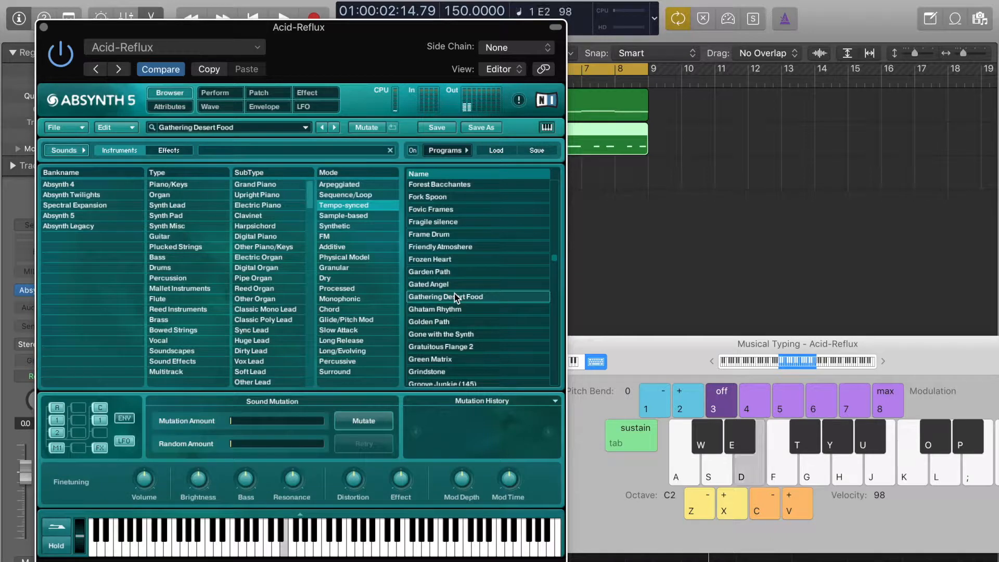
pyautogui.click(482, 308)
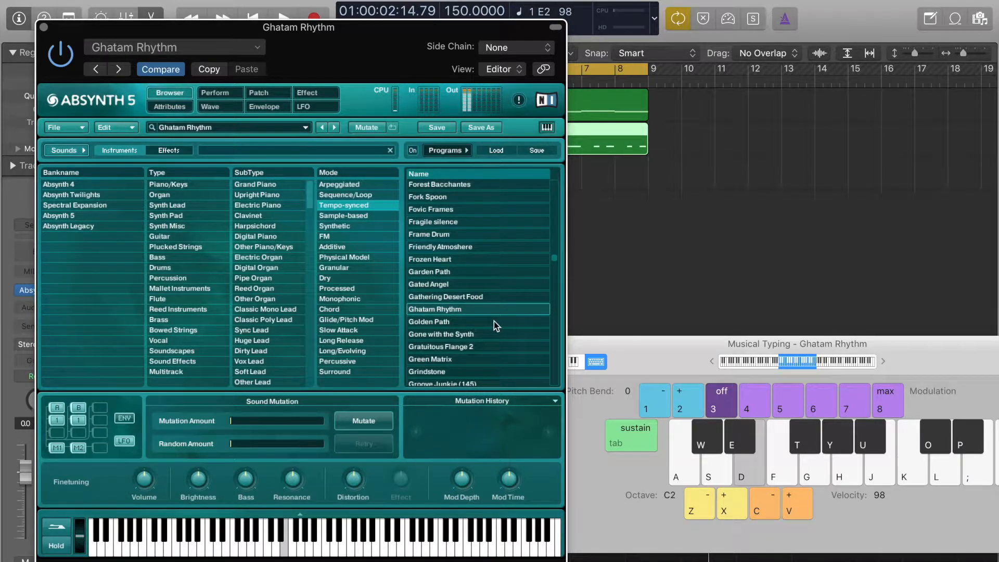
pyautogui.click(494, 321)
pyautogui.press('d')
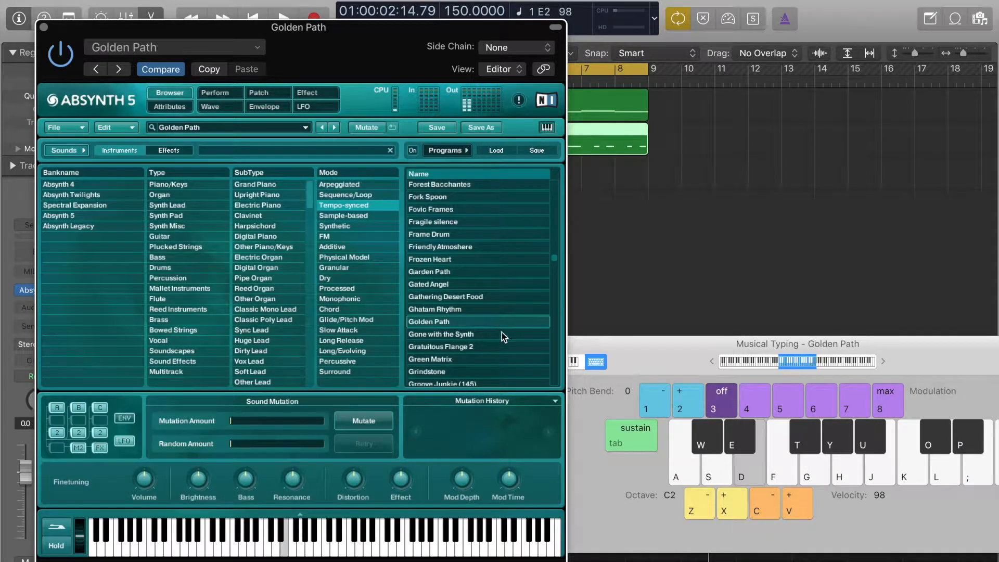
pyautogui.click(505, 335)
pyautogui.press('d')
pyautogui.click(489, 350)
pyautogui.press('d')
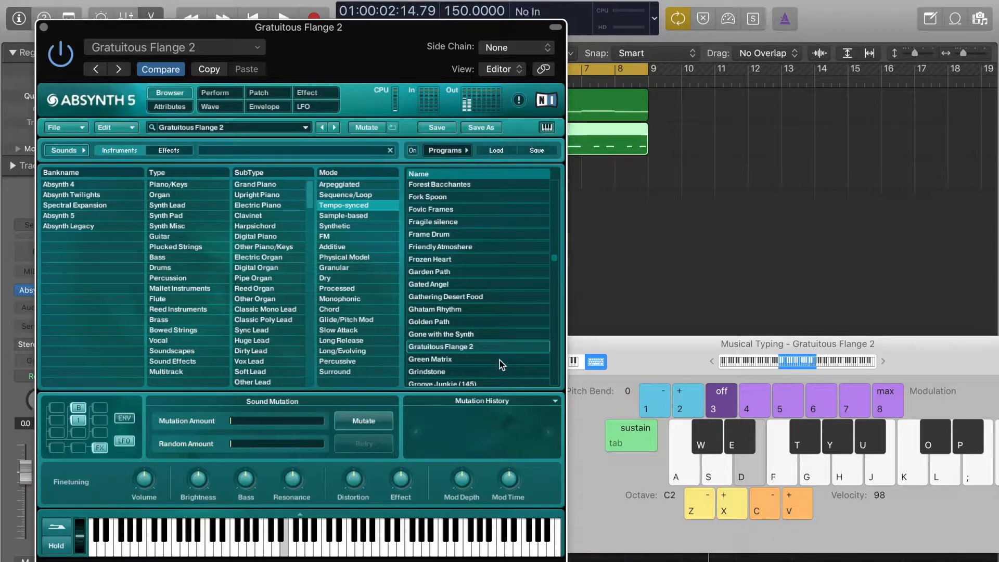
# Load the Haxen 1 preset and try it alone and briefly against the playing loop.
pyautogui.scroll(-5, 500, 360)
pyautogui.press('d')
pyautogui.click(463, 354)
pyautogui.press('d')
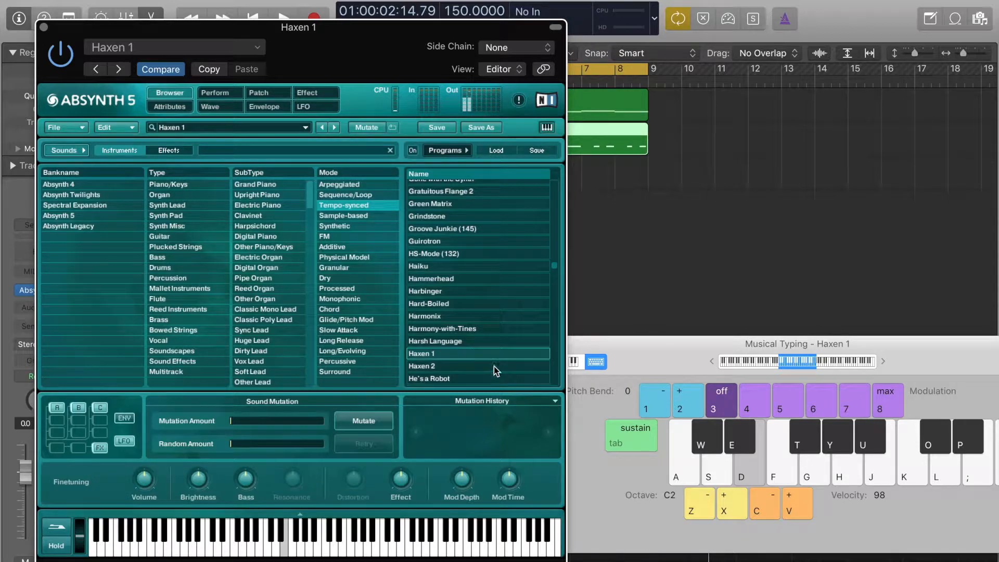
pyautogui.press('d')
pyautogui.press('space')
pyautogui.press('d')
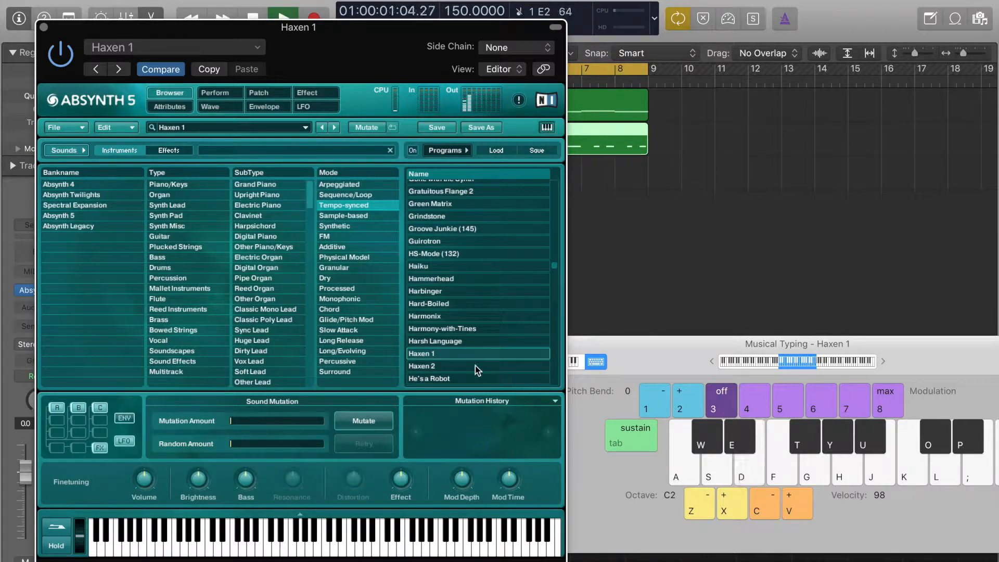
pyautogui.press('space')
# Load the He's a Robot preset, raise the musical typing octave to C6 and test the sound on C.
pyautogui.click(512, 378)
pyautogui.press('d')
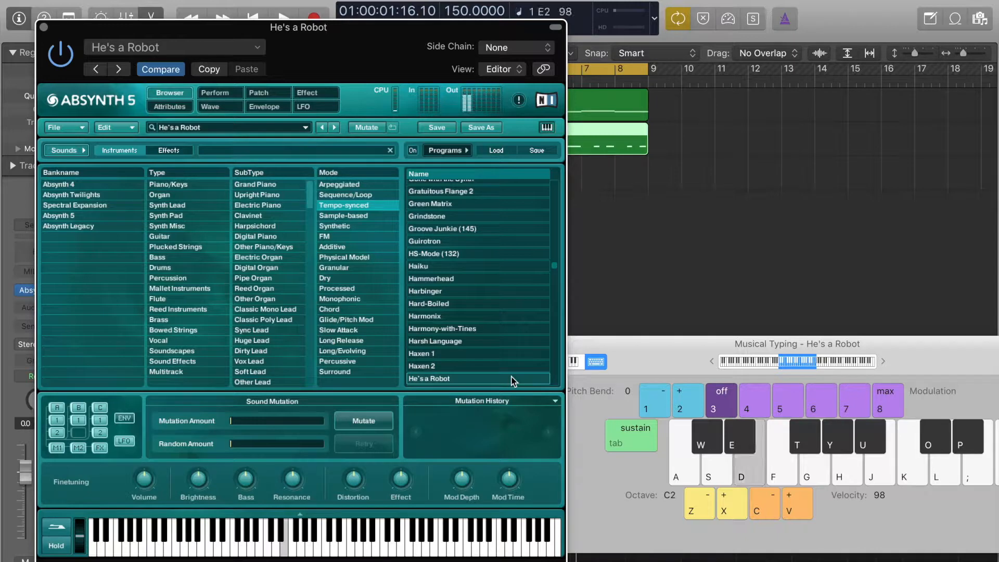
pyautogui.scroll(-3, 512, 381)
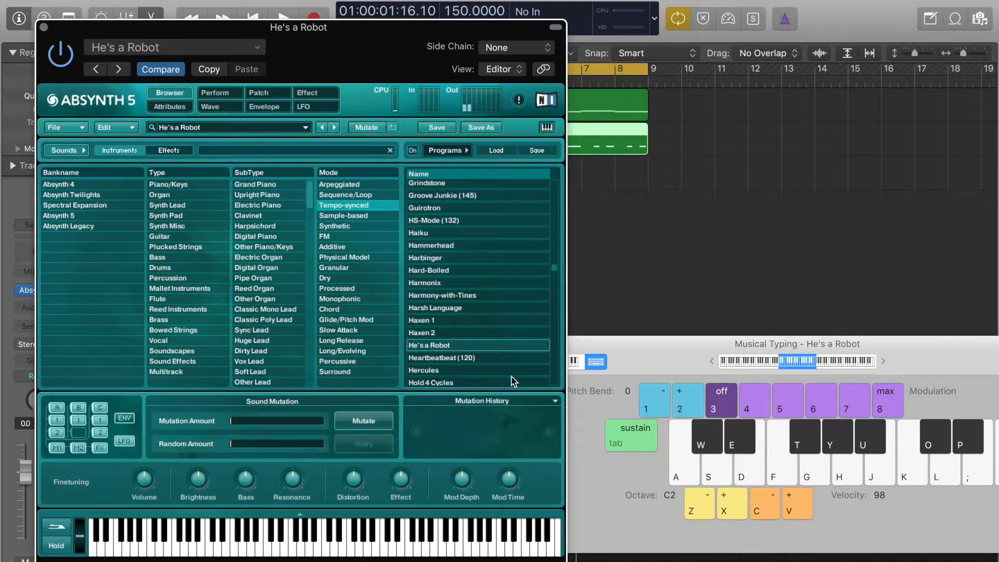
pyautogui.press('x')
pyautogui.press('x')
pyautogui.press('x')
pyautogui.press('x')
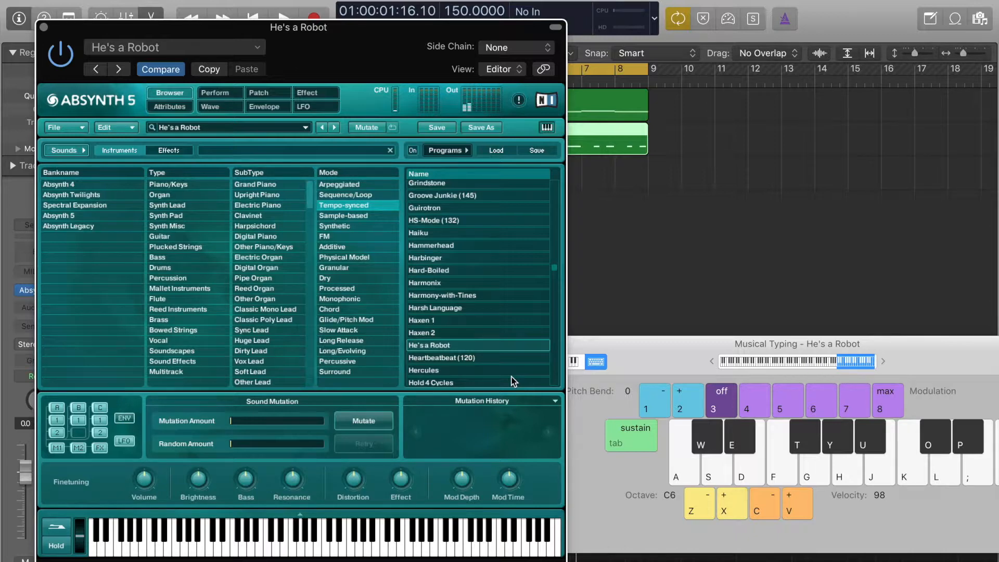
pyautogui.press('a')
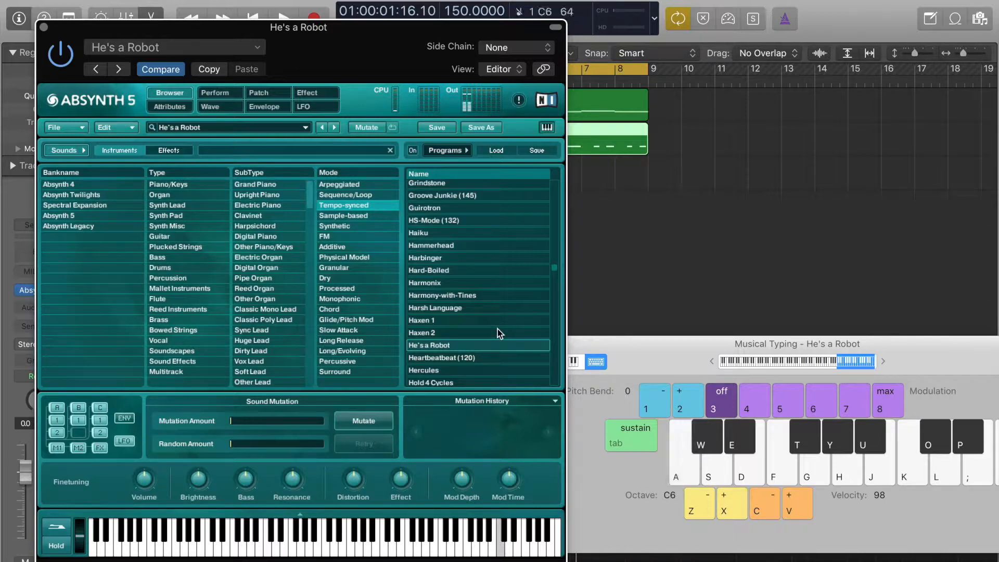
# Load the Heartbeatbeat (120) preset and try the notes C6, D7 and E7.
pyautogui.click(508, 358)
pyautogui.press('a')
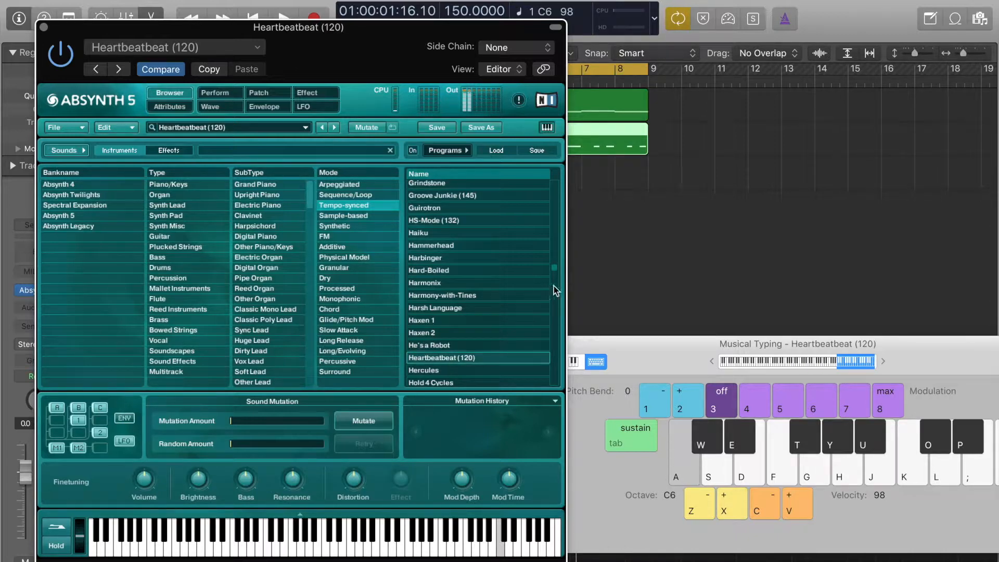
pyautogui.press('l')
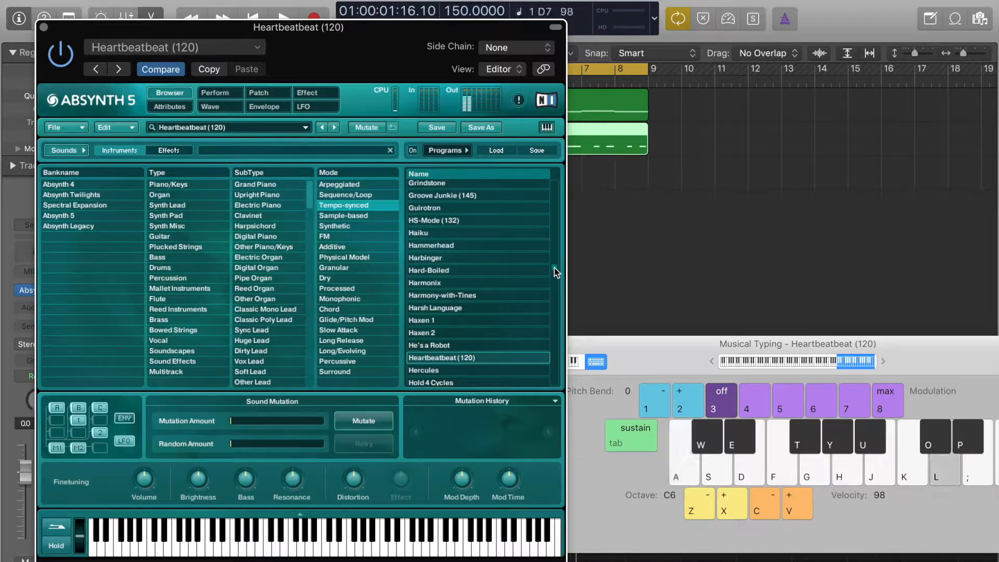
pyautogui.press(';')
pyautogui.press(';')
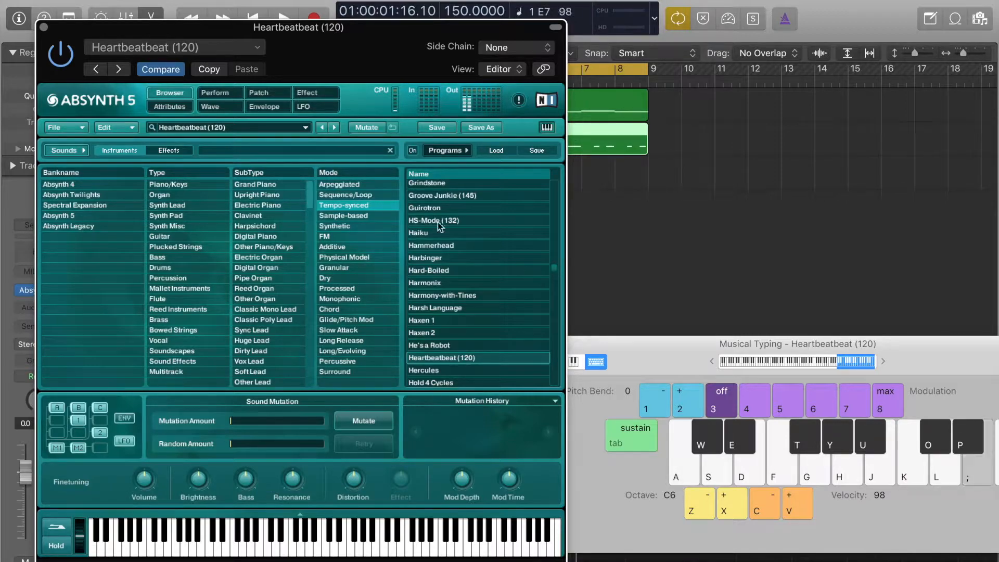
# Move the Absynth 5 window off the track list and lower the third track's volume to about -12.4 dB.
pyautogui.moveTo(304, 30); pyautogui.dragTo(627, 99)
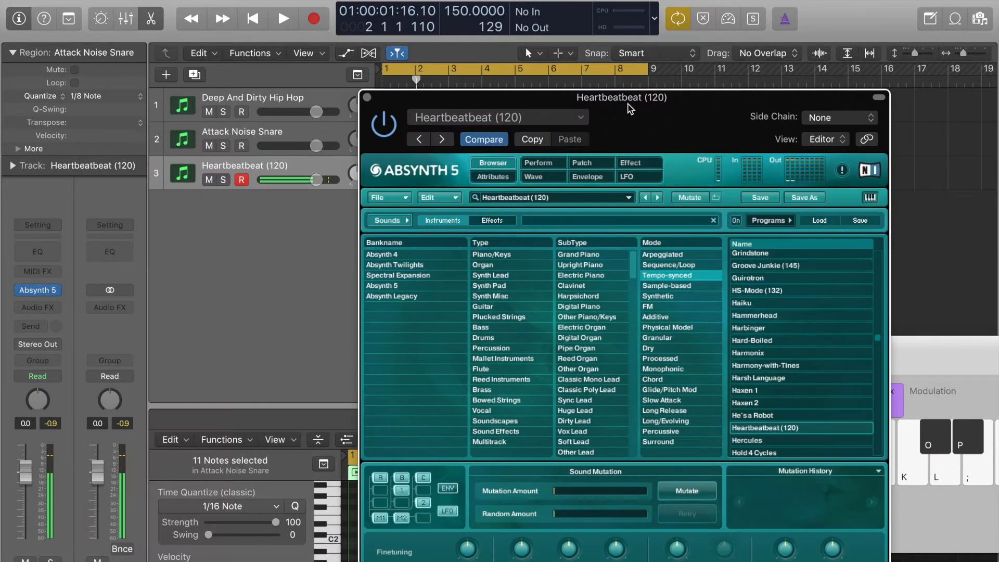
pyautogui.click(315, 180)
pyautogui.moveTo(316, 179); pyautogui.dragTo(286, 180)
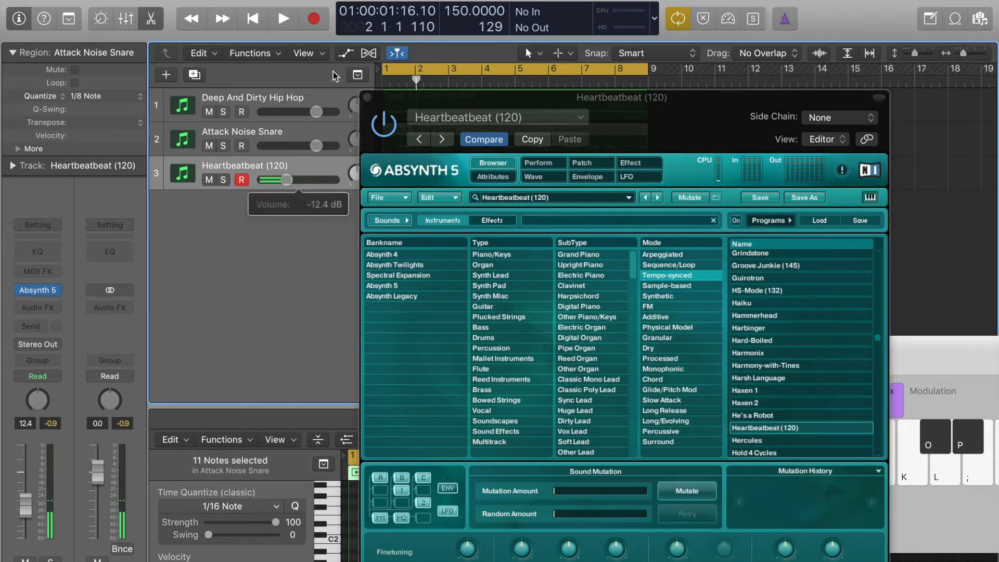
# Record a Heartbeatbeat (120) part with sustained E7 and D7 notes over the first four bars.
pyautogui.click(313, 26)
pyautogui.press(';')
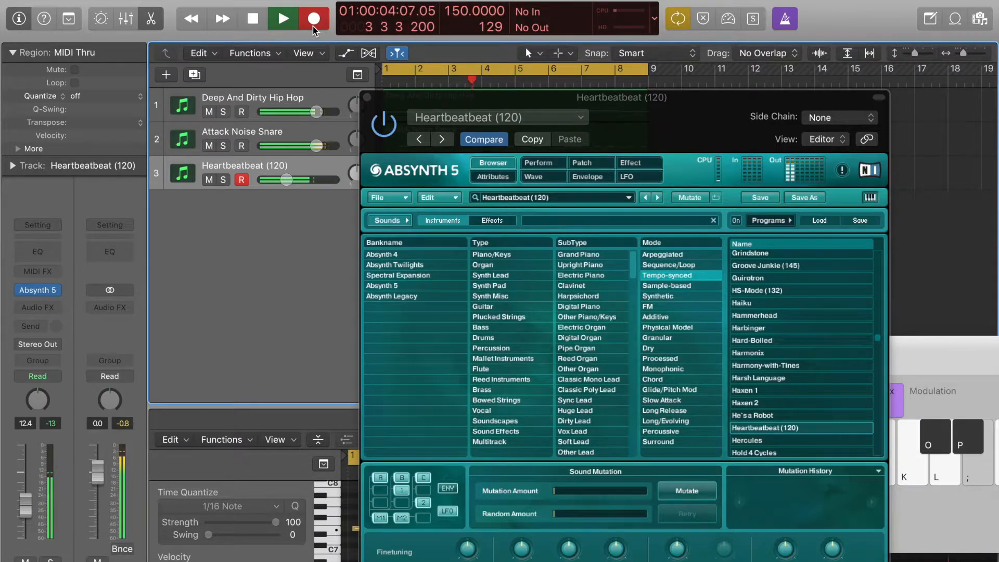
pyautogui.press('l')
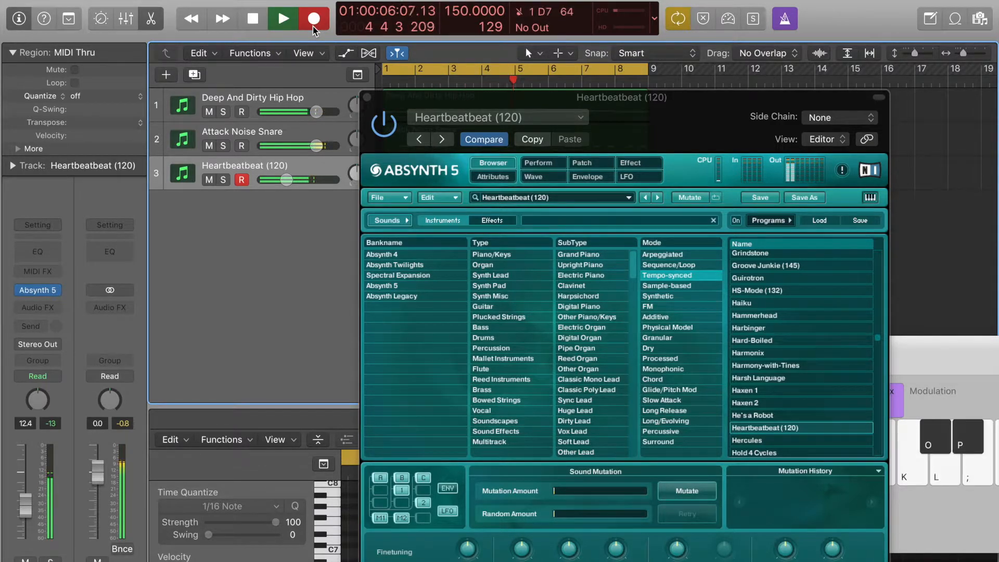
pyautogui.press('space')
# Quantize the recorded Heartbeatbeat (120) region to 1/8 Note and close the Absynth 5 window.
pyautogui.click(91, 96)
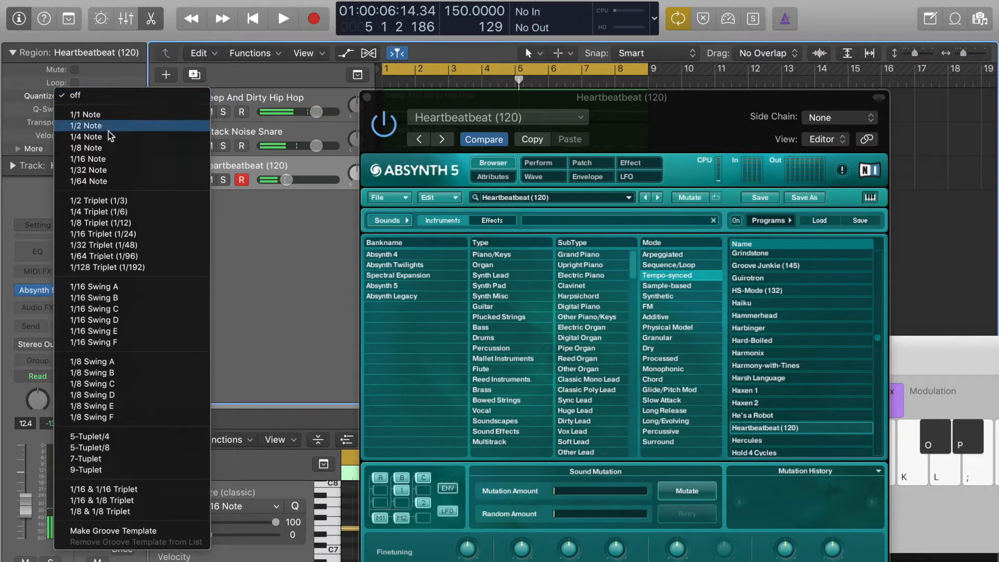
pyautogui.click(114, 148)
pyautogui.click(367, 97)
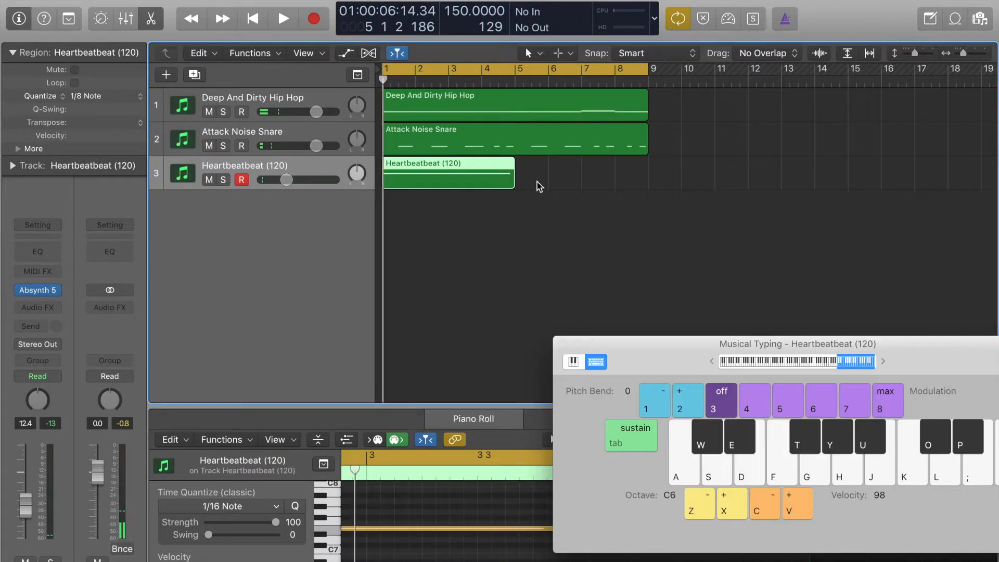
# Play the loop from the start and copy the Heartbeatbeat (120) region to bar 5.
pyautogui.press('Return')
pyautogui.press('space')
pyautogui.moveTo(464, 182); pyautogui.dragTo(596, 183)
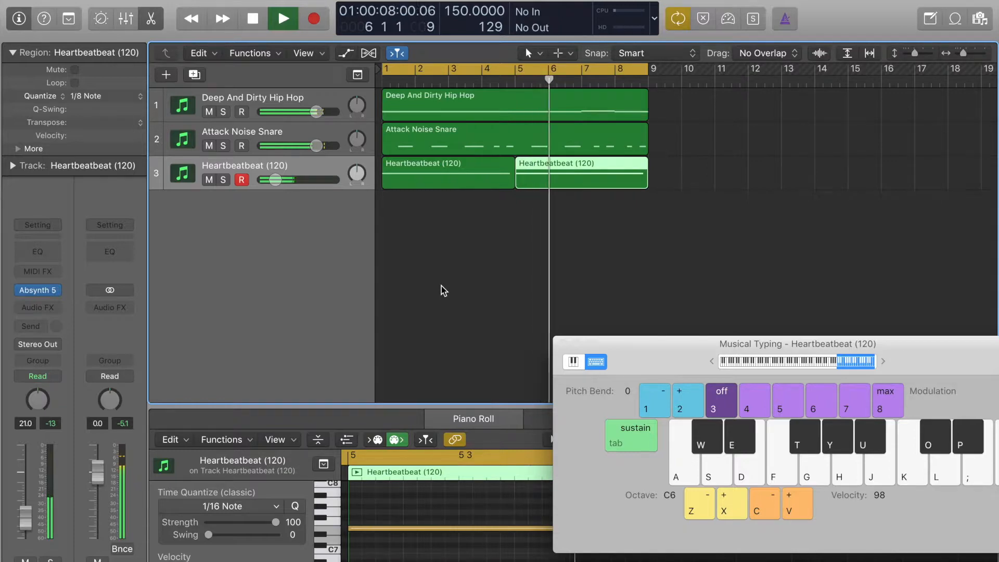
# Create a fourth track with duplicate settings, replace its Absynth 5 with stereo ES1 and move the Musical Typing window higher.
pyautogui.press('super+d')
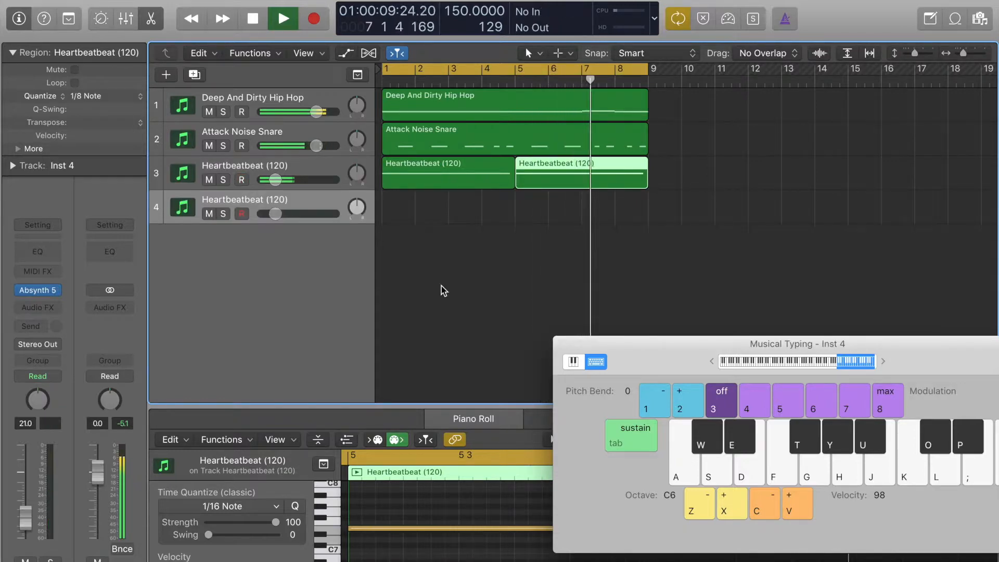
pyautogui.click(56, 289)
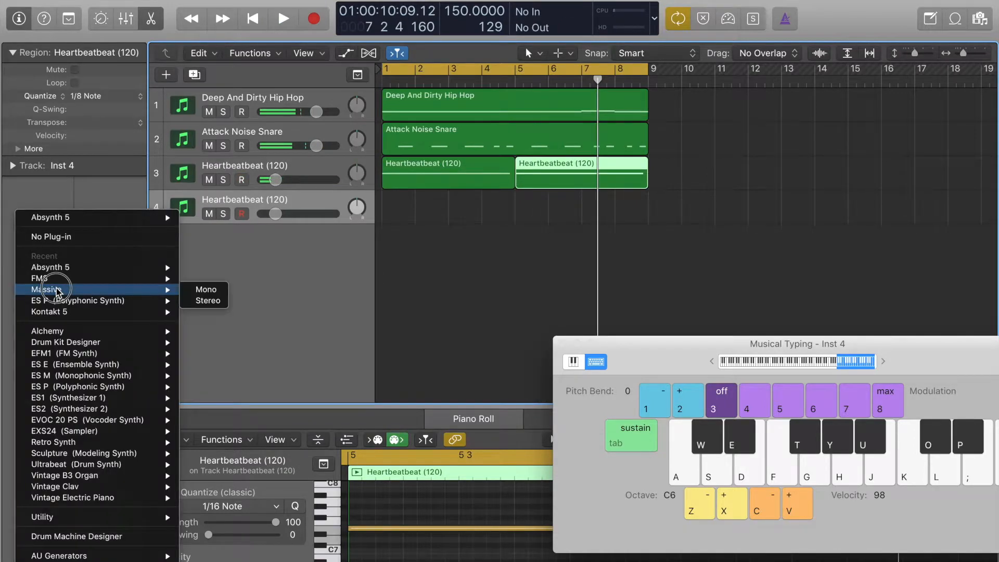
pyautogui.moveTo(132, 402)
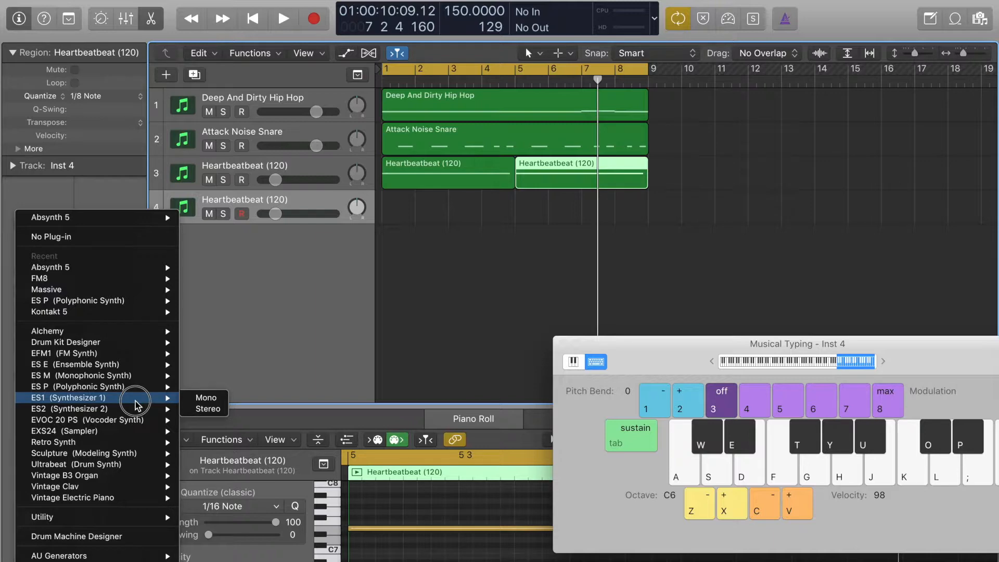
pyautogui.click(208, 409)
pyautogui.moveTo(688, 350); pyautogui.dragTo(649, 249)
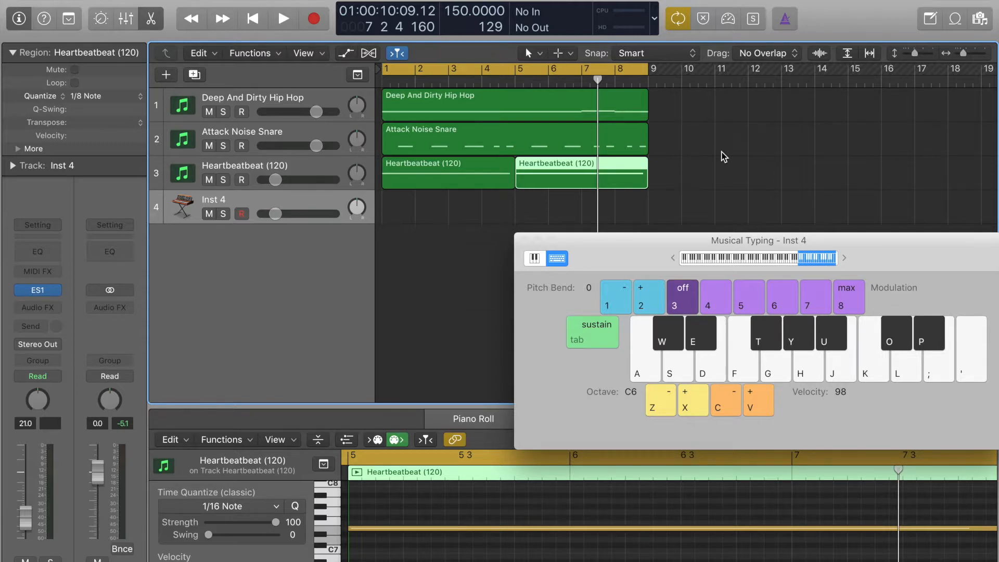
# Open ES1 on the Inst 4 track, lower the musical typing octave to C1 and test the default sound on C.
pyautogui.click(285, 140)
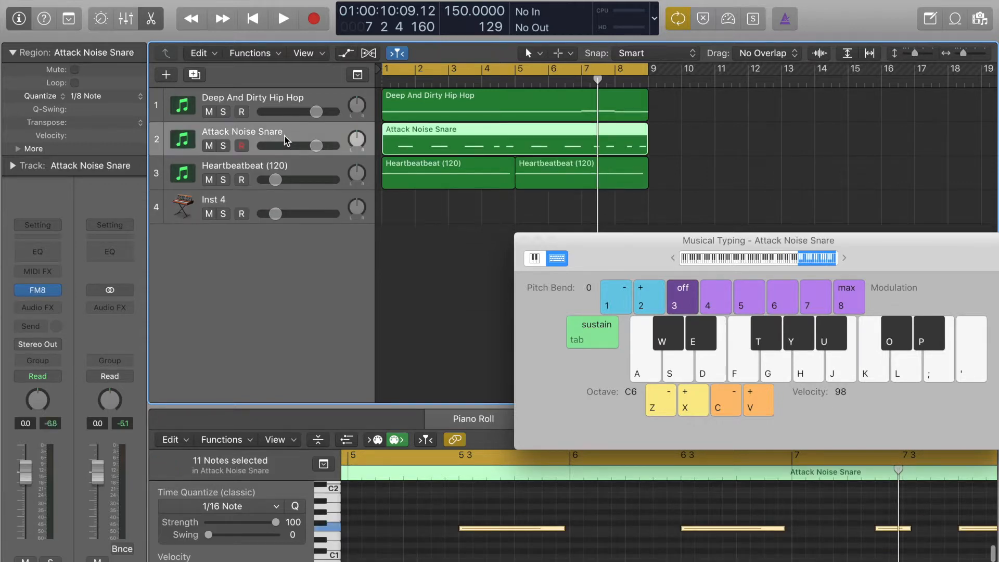
pyautogui.click(290, 210)
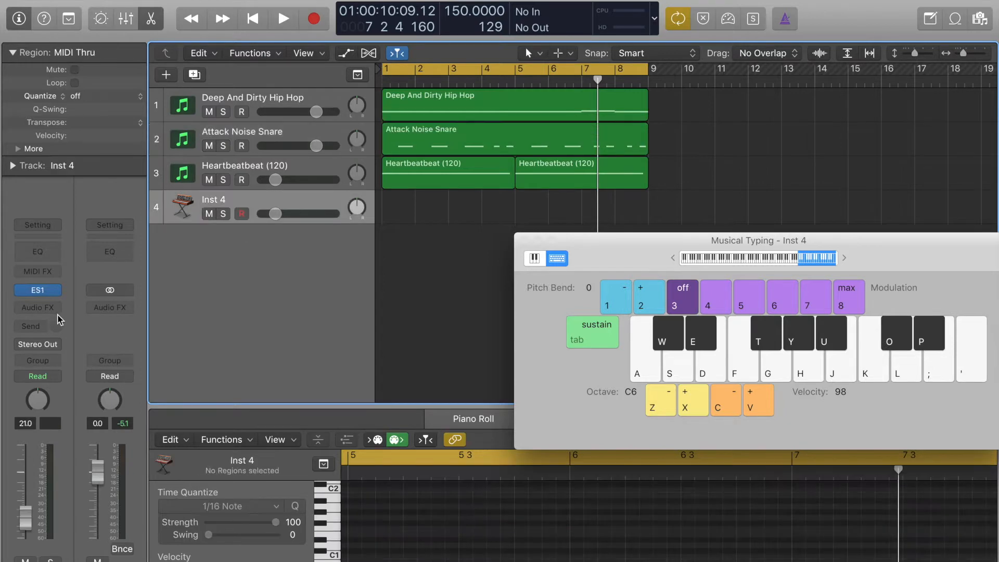
pyautogui.click(38, 290)
pyautogui.press('k')
pyautogui.press('a')
pyautogui.press('z')
pyautogui.press('z')
pyautogui.press('z')
pyautogui.press('z')
pyautogui.press('z')
pyautogui.press('a')
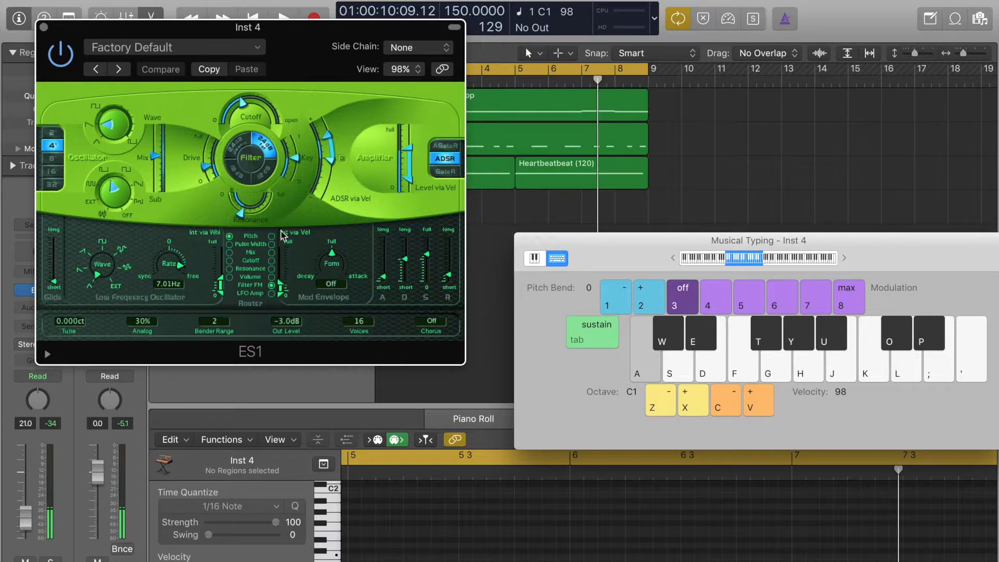
pyautogui.press('XF86AudioRaiseVolume')
pyautogui.press('a')
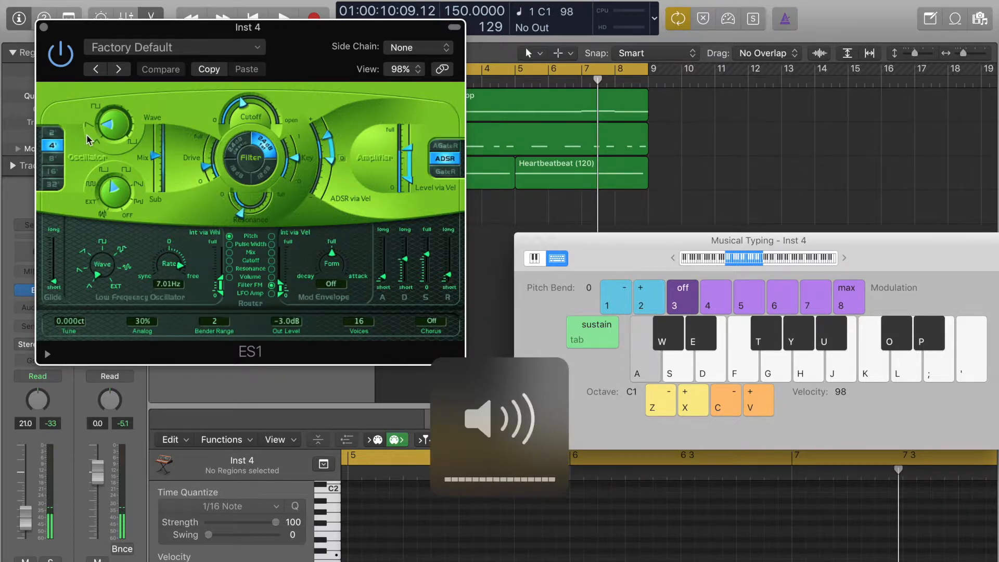
# Raise both Level via Vel sliders of the ES1 amplifier to full and test the sound.
pyautogui.moveTo(409, 164); pyautogui.dragTo(410, 93)
pyautogui.moveTo(410, 159); pyautogui.dragTo(411, 99)
pyautogui.press('a')
# Switch the ES1 oscillator wave to triangle, set Mix fully to Wave and play C1 to check it.
pyautogui.click(97, 147)
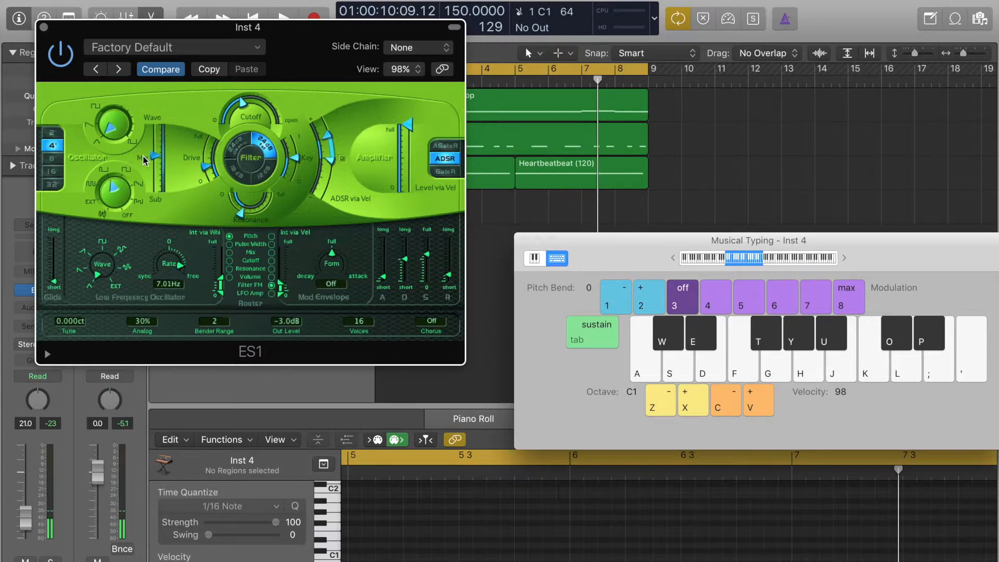
pyautogui.press('a')
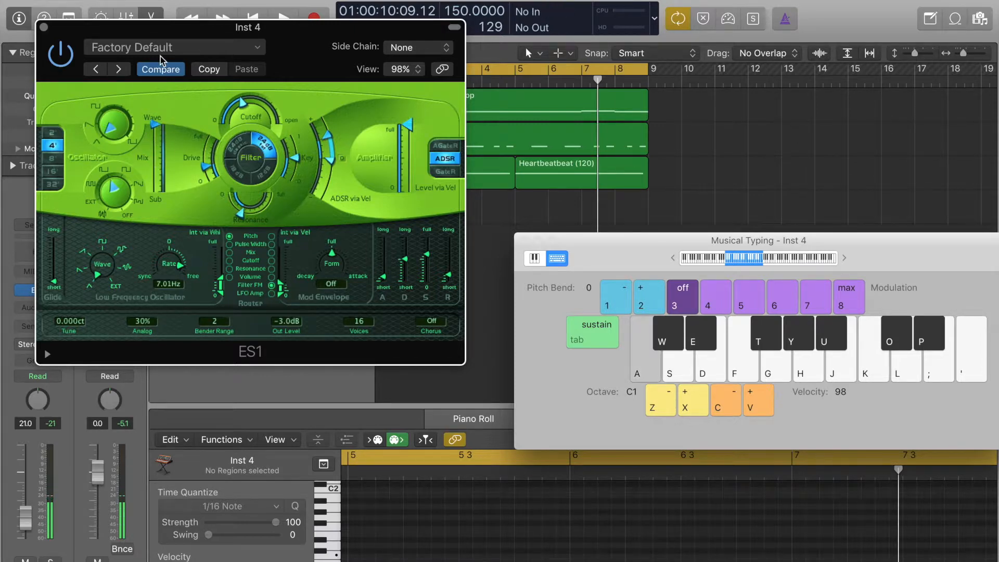
pyautogui.press('a')
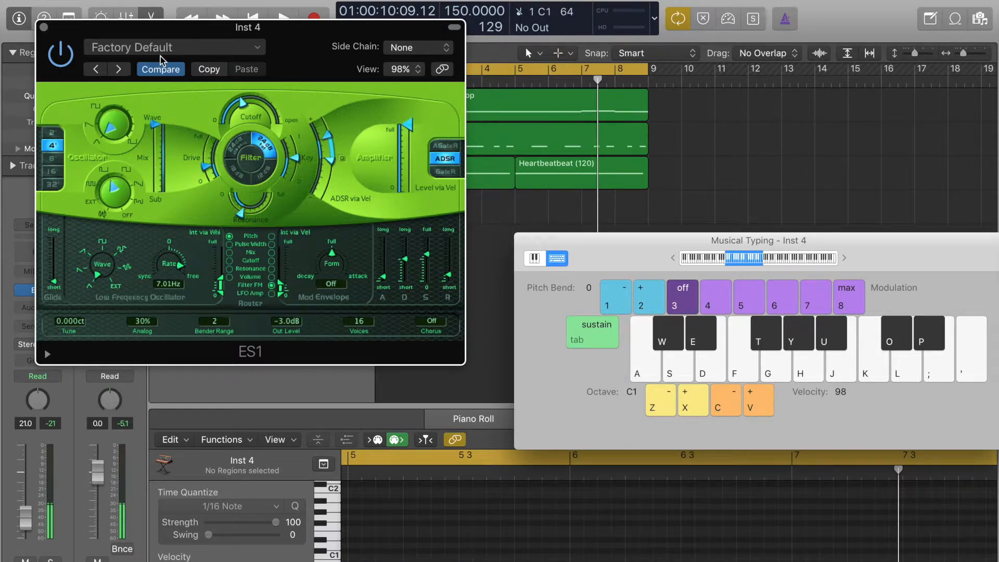
# Lower the ES1 filter cutoff slightly and listen to the change on C1.
pyautogui.moveTo(257, 109); pyautogui.dragTo(260, 151)
pyautogui.press('a')
# Lower the musical typing octave to C0 and play the bass note C repeatedly.
pyautogui.press('a')
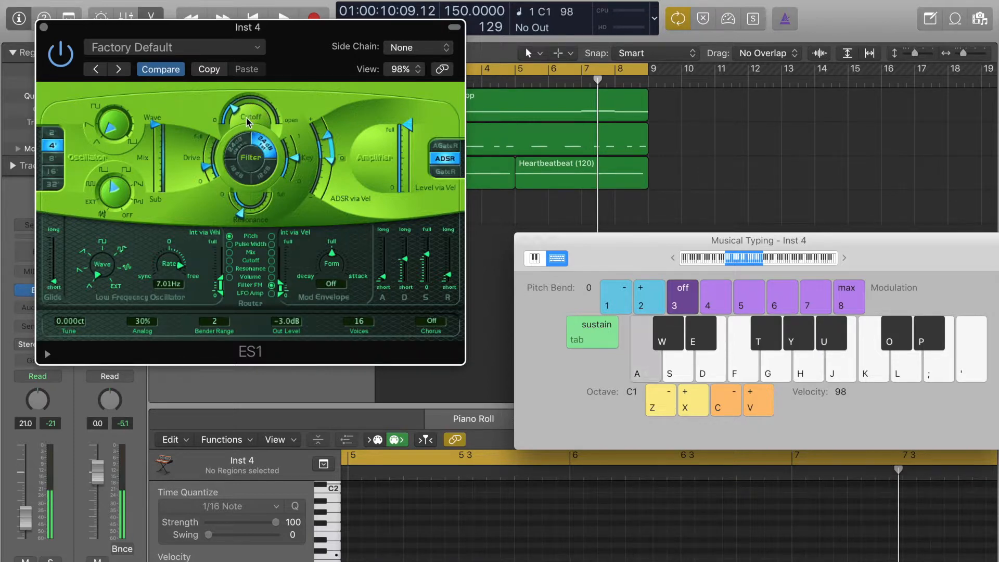
pyautogui.press('z')
pyautogui.press('a')
pyautogui.press('a')
pyautogui.press('a')
pyautogui.press('a')
pyautogui.press('a')
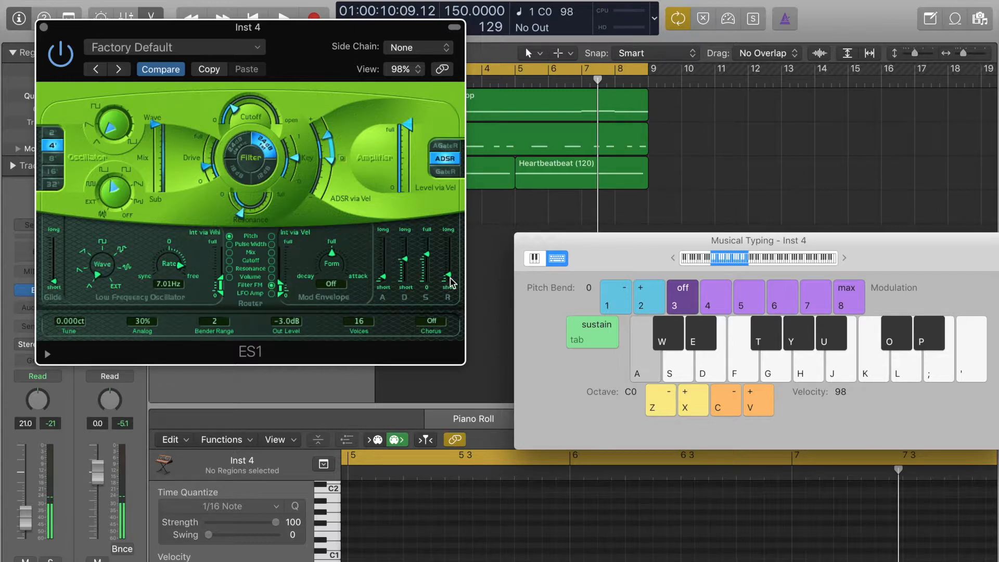
# Try the C note down at octave C-2 and settle the musical typing octave on C-1.
pyautogui.press('z')
pyautogui.press('z')
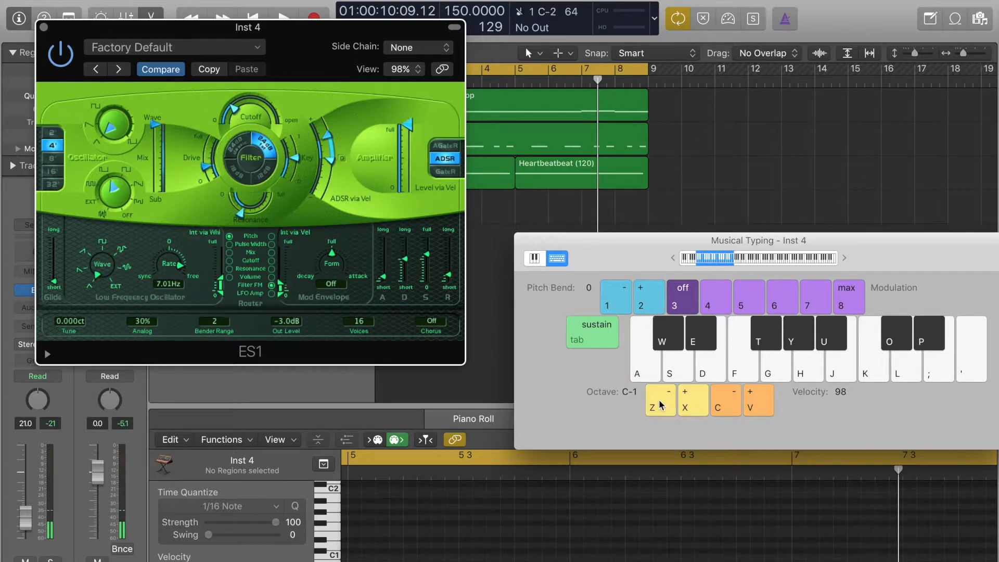
pyautogui.press('a')
pyautogui.press('x')
pyautogui.press('a')
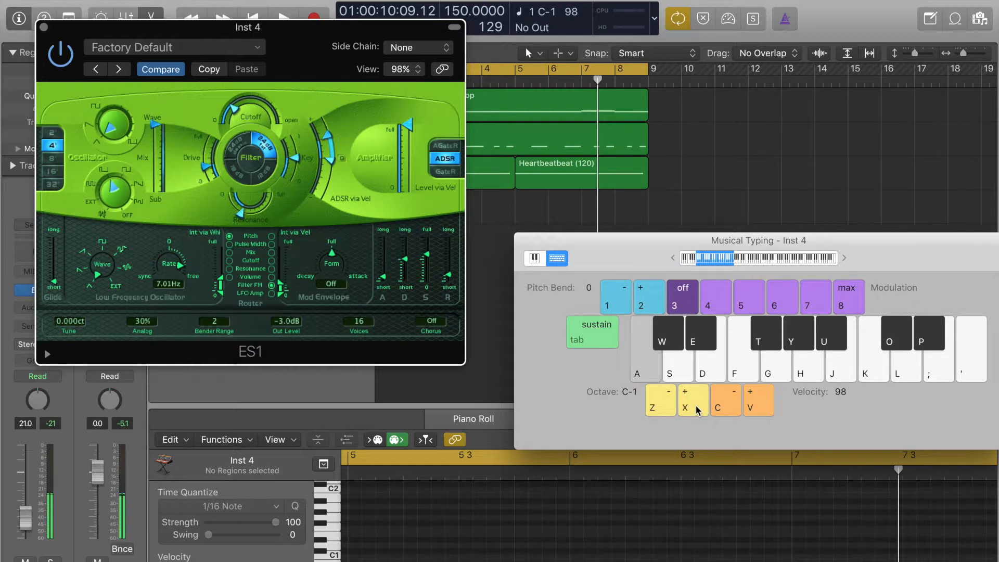
# Raise the musical typing octave to C0 and pull the ES1 envelope's sustain down to minimum, checking with C0.
pyautogui.press('x')
pyautogui.press('a')
pyautogui.click(386, 281)
pyautogui.press('a')
pyautogui.click(406, 267)
pyautogui.moveTo(407, 267); pyautogui.dragTo(425, 328)
pyautogui.press('a')
# Lengthen the ES1 envelope's release to about halfway and play C0 repeatedly to hear the tail.
pyautogui.press('a')
pyautogui.click(406, 281)
pyautogui.moveTo(406, 281); pyautogui.dragTo(452, 275)
pyautogui.press('a')
pyautogui.press('a')
pyautogui.press('a')
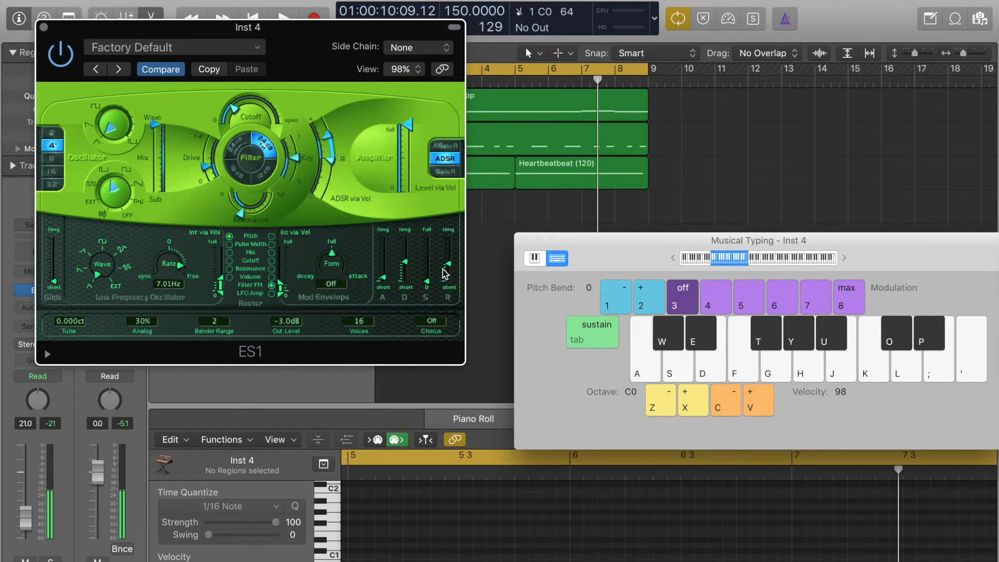
# Try a higher ES1 filter cutoff while playing C0 and bring it back down.
pyautogui.press('a')
pyautogui.press('a')
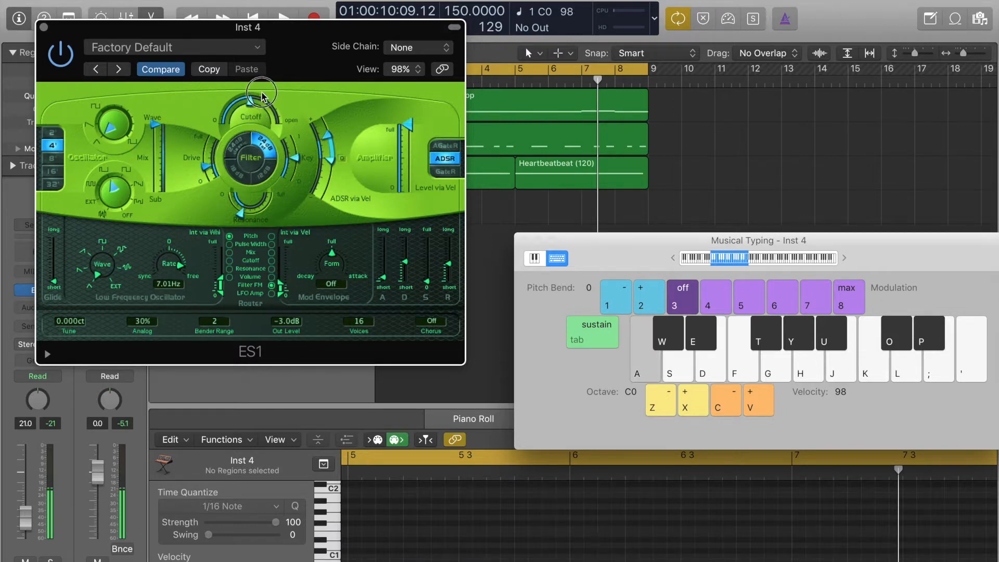
# Play the notes C0, D0, E0 and F0 in various orders to audition the ES1 bass sound.
pyautogui.press('a')
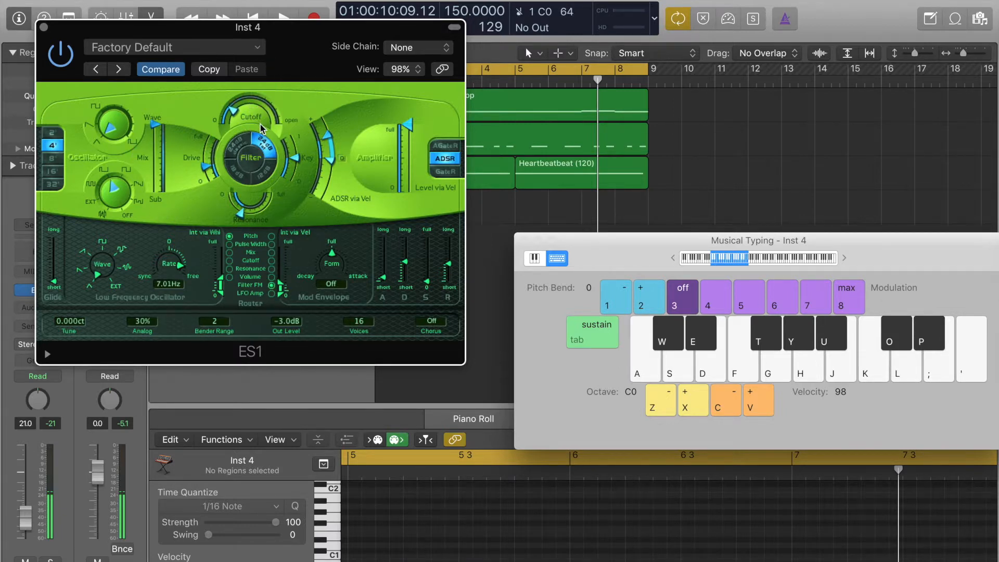
pyautogui.press('s')
pyautogui.press('d')
pyautogui.press('f')
pyautogui.press('a')
pyautogui.press('a')
pyautogui.press('s')
pyautogui.press('d')
pyautogui.press('d')
# Compare other ES1 octave and oscillator wave settings on C0, returning to 4' and the triangle wave.
pyautogui.press('a')
pyautogui.press('s')
pyautogui.press('a')
pyautogui.press('a')
pyautogui.click(60, 159)
pyautogui.press('a')
pyautogui.click(55, 149)
pyautogui.press('a')
pyautogui.click(86, 128)
pyautogui.press('a')
pyautogui.press('a')
pyautogui.click(96, 142)
# Raise the Inst 4 channel volume to -1.7 dB, checking it with C0, and close the ES1 window.
pyautogui.press('a')
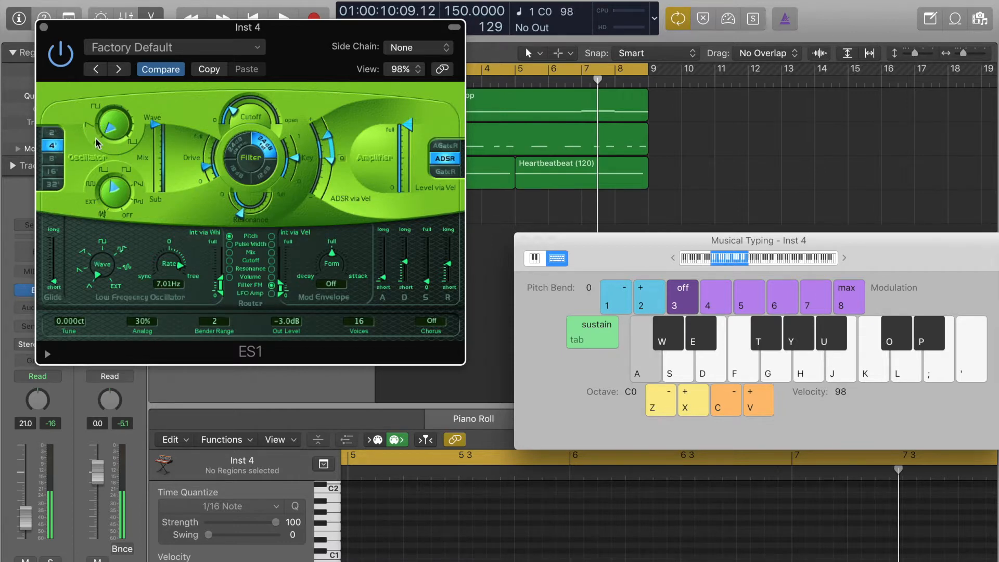
pyautogui.press('a')
pyautogui.moveTo(29, 522); pyautogui.dragTo(31, 479)
pyautogui.press('a')
pyautogui.press('a')
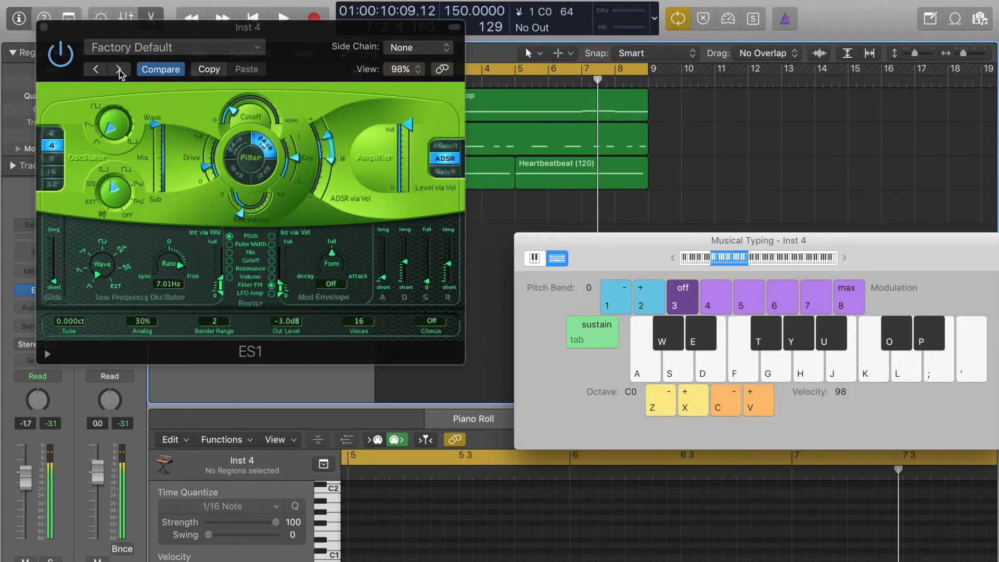
pyautogui.click(43, 26)
# Record a four-bar bass line on Inst 4 with C0 starting each bar and F0, E0 ending bar 4.
pyautogui.click(314, 20)
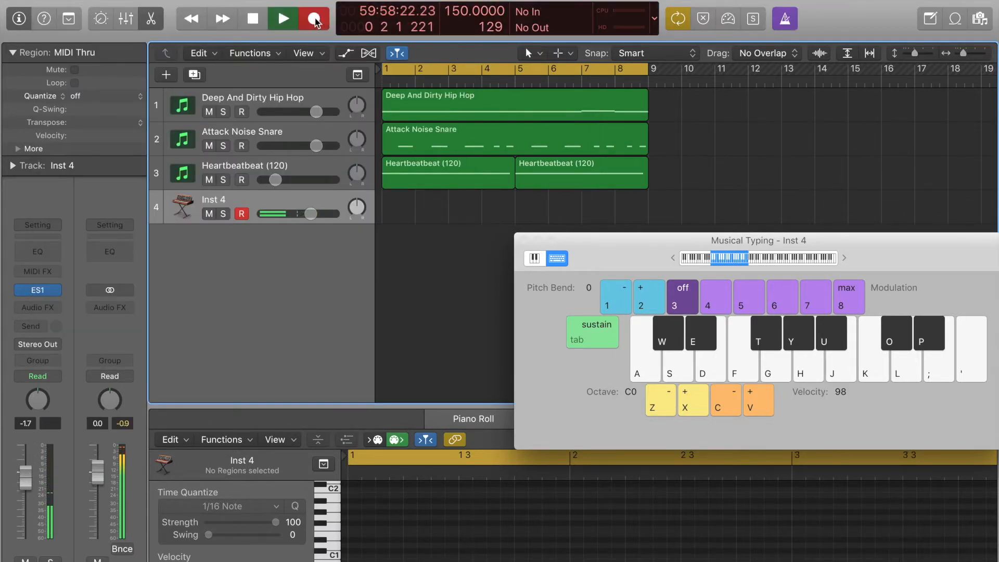
pyautogui.press('a')
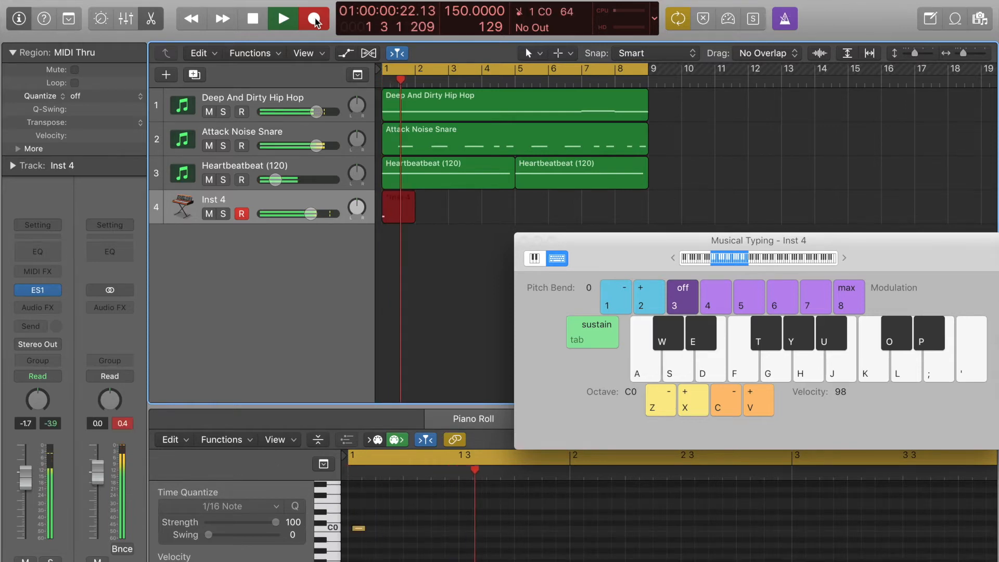
pyautogui.press('a')
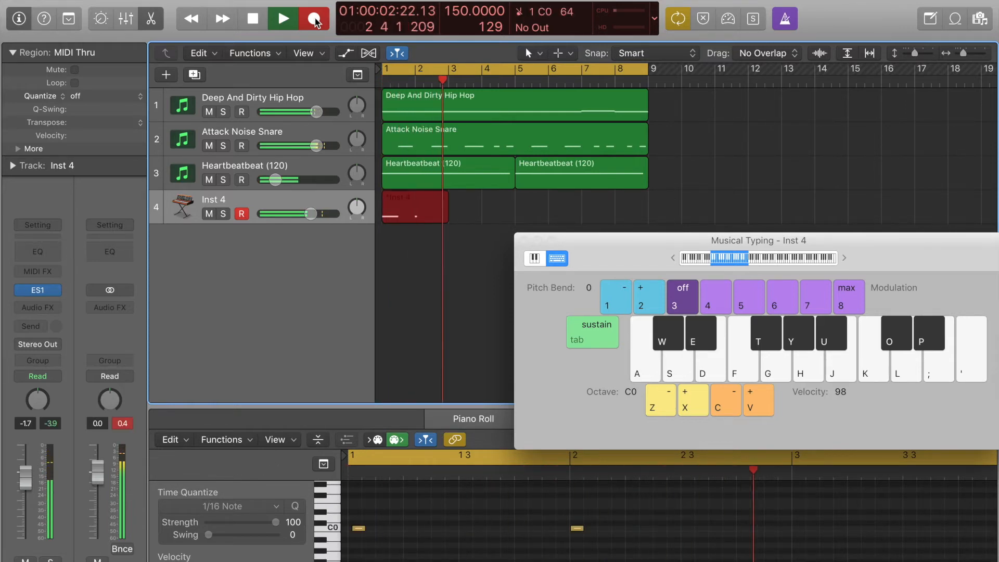
pyautogui.press('a')
pyautogui.press('a')
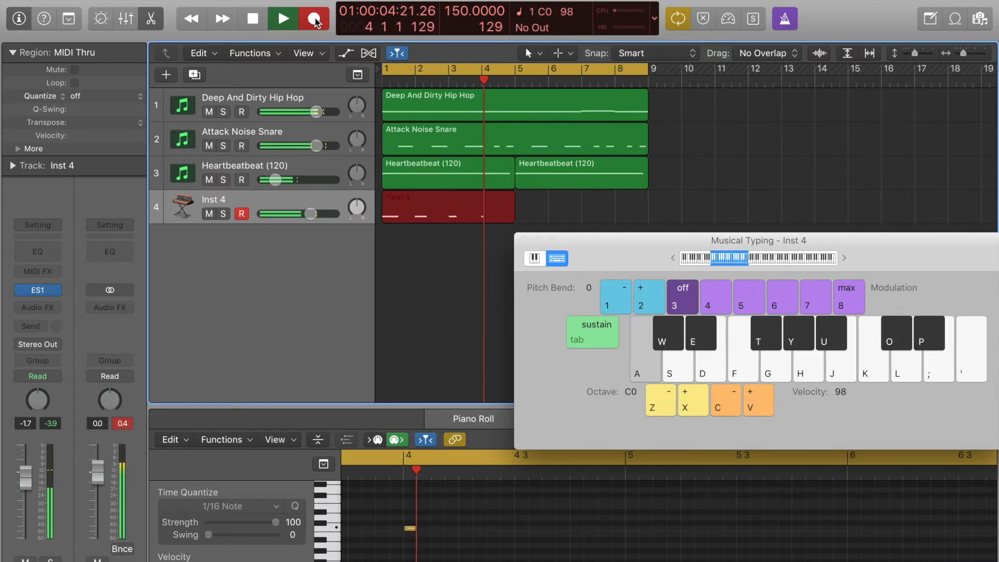
pyautogui.press('f')
pyautogui.press('d')
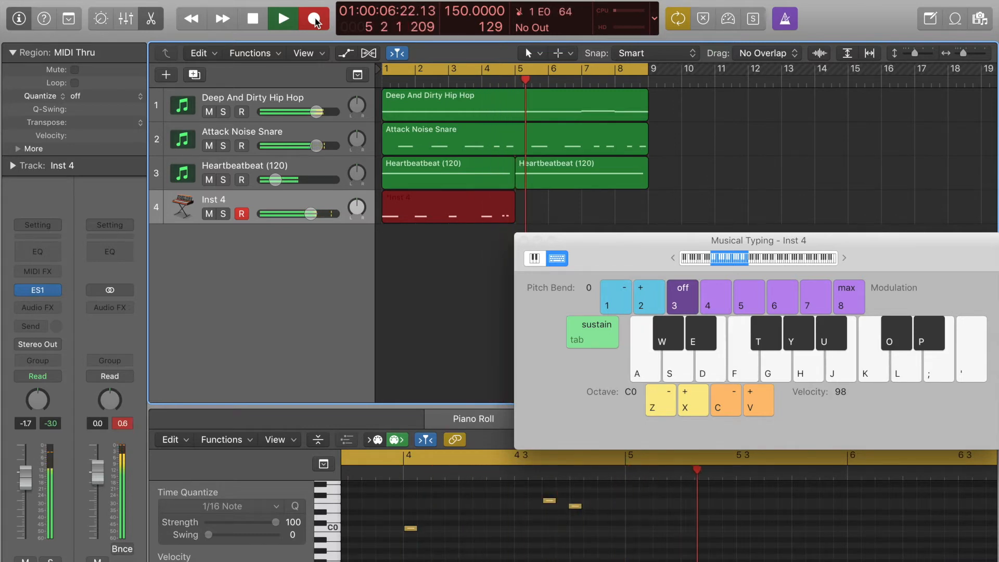
pyautogui.click(314, 19)
# Quantize the Inst 4 region to 1/8 Note, copy it to bar 5, and close the Musical Typing window.
pyautogui.click(115, 97)
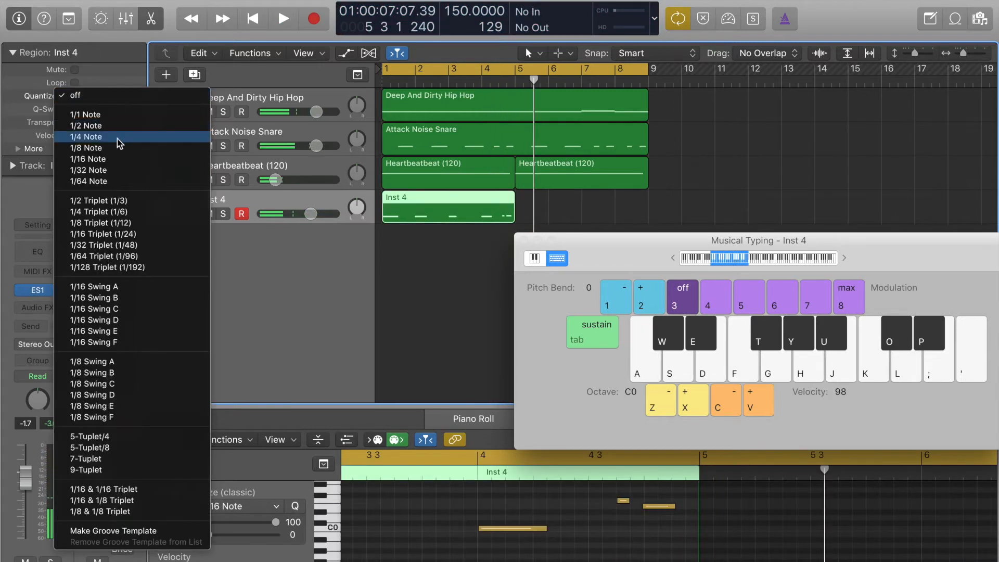
pyautogui.click(122, 149)
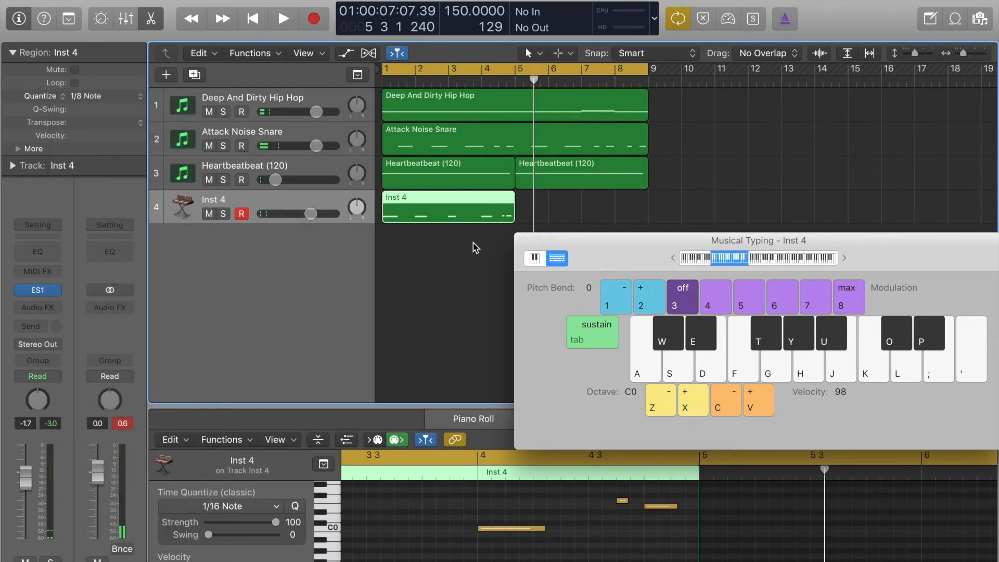
pyautogui.rightClick(446, 216)
pyautogui.click(427, 202)
pyautogui.moveTo(423, 202); pyautogui.dragTo(557, 202)
pyautogui.click(523, 241)
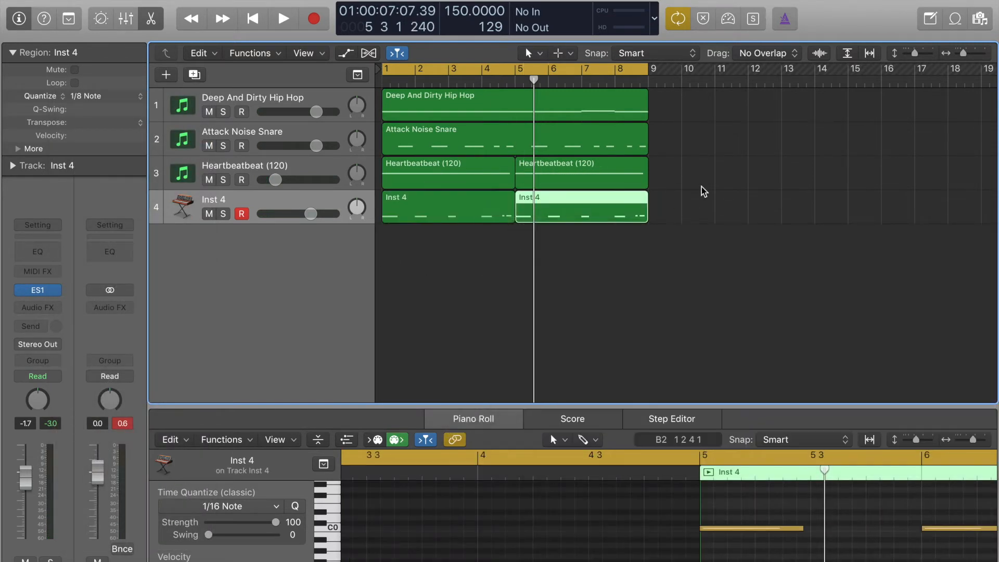
# Deselect the regions and play back the eight-bar loop to hear all four tracks together.
pyautogui.click(700, 186)
pyautogui.press('XF86AudioRaiseVolume')
pyautogui.press('space')
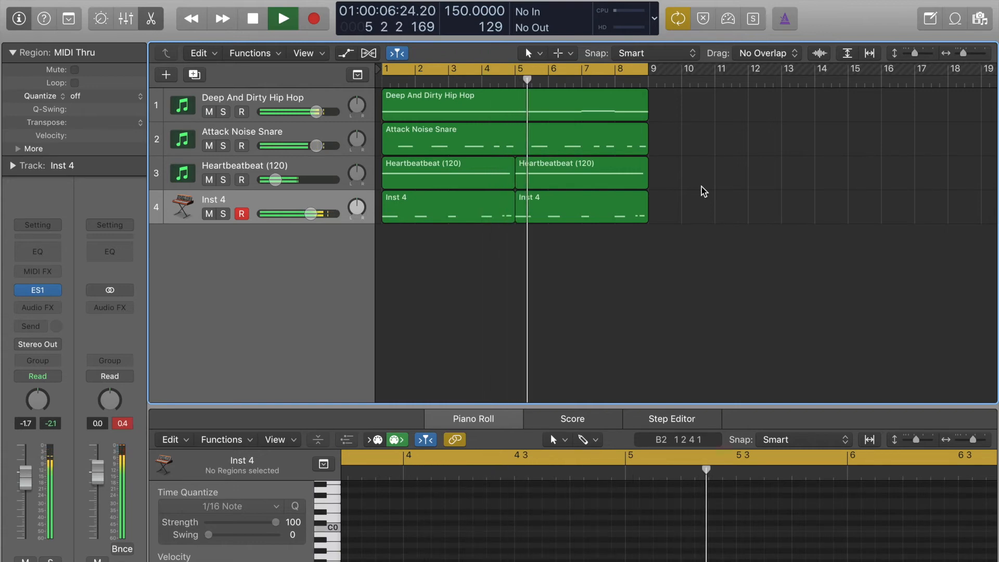
pyautogui.press('space')
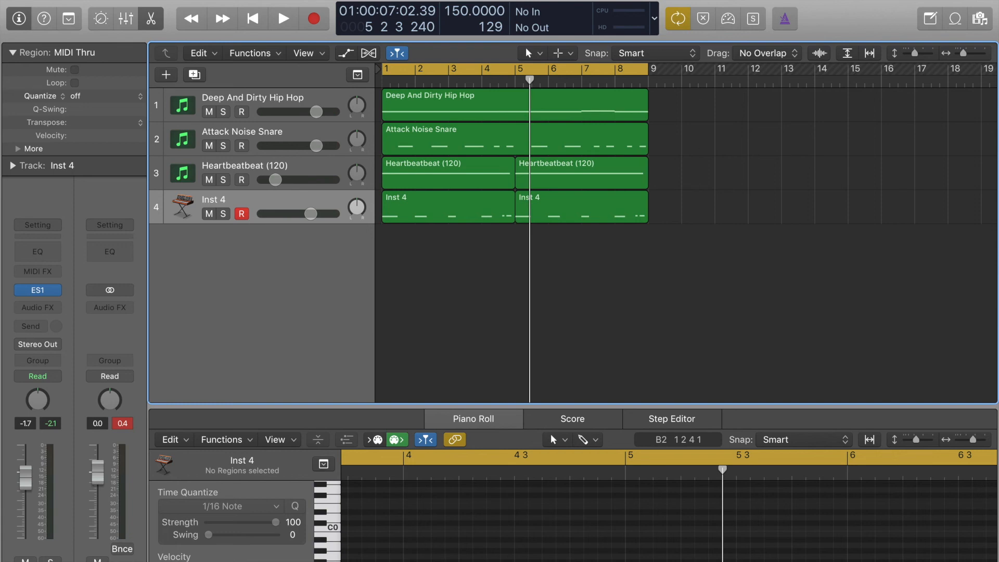
pyautogui.click(670, 0)
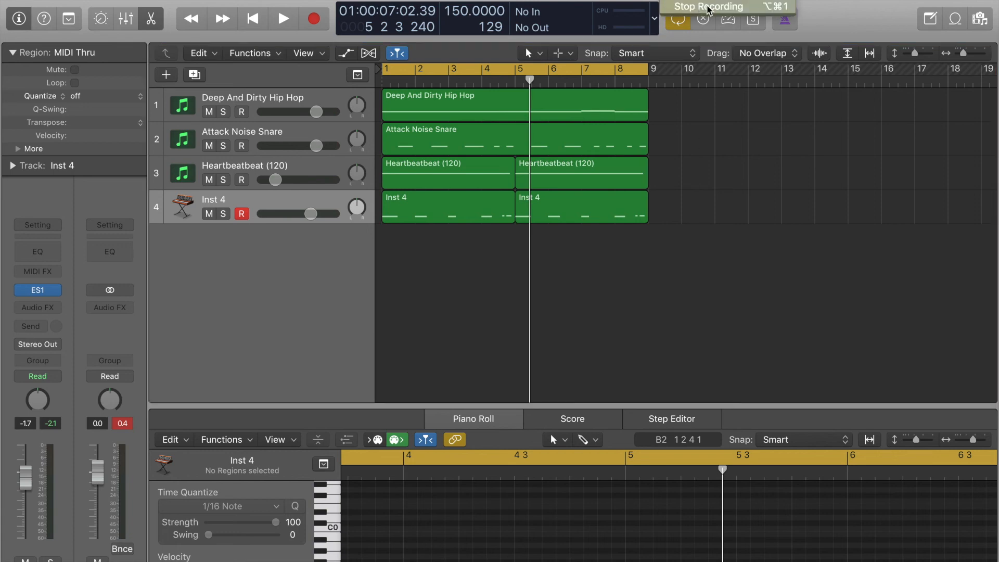